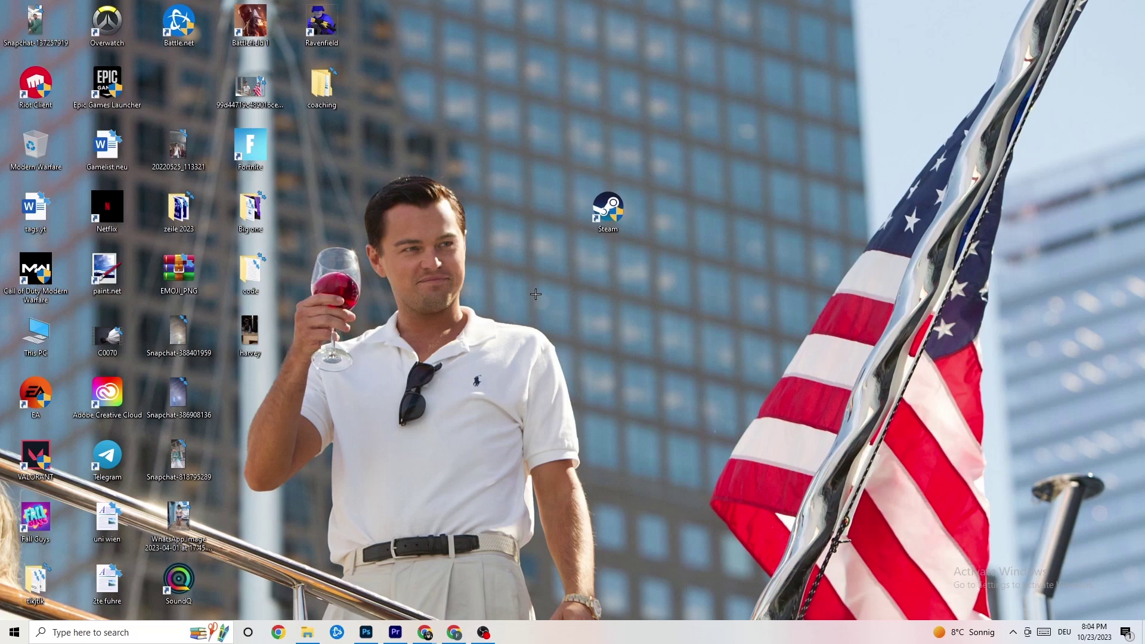
# Step: Open the compatibility settings in the properties of the Steam desktop shortcut
pyautogui.moveTo(604, 220); pyautogui.dragTo(523, 225)
pyautogui.moveTo(462, 200); pyautogui.dragTo(534, 259)
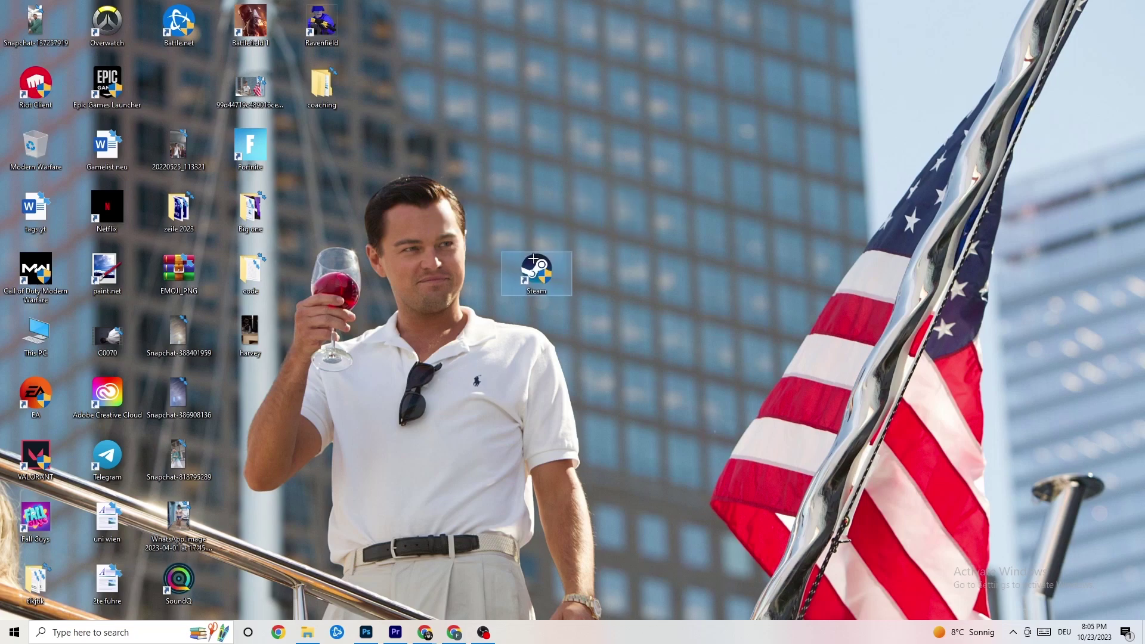
pyautogui.rightClick(540, 276)
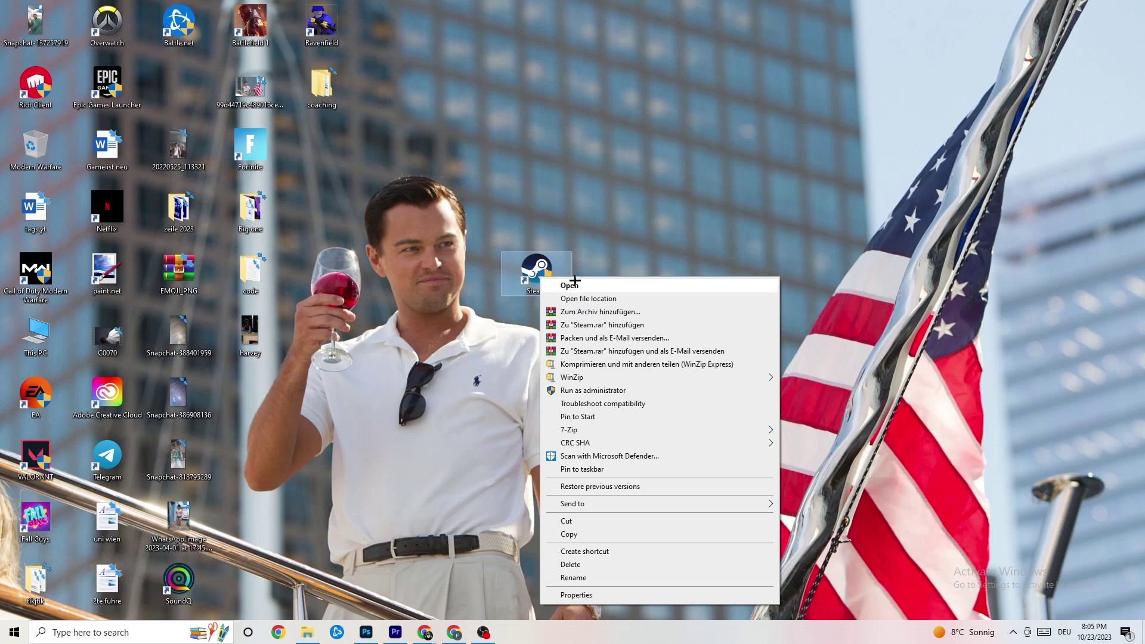
pyautogui.click(611, 594)
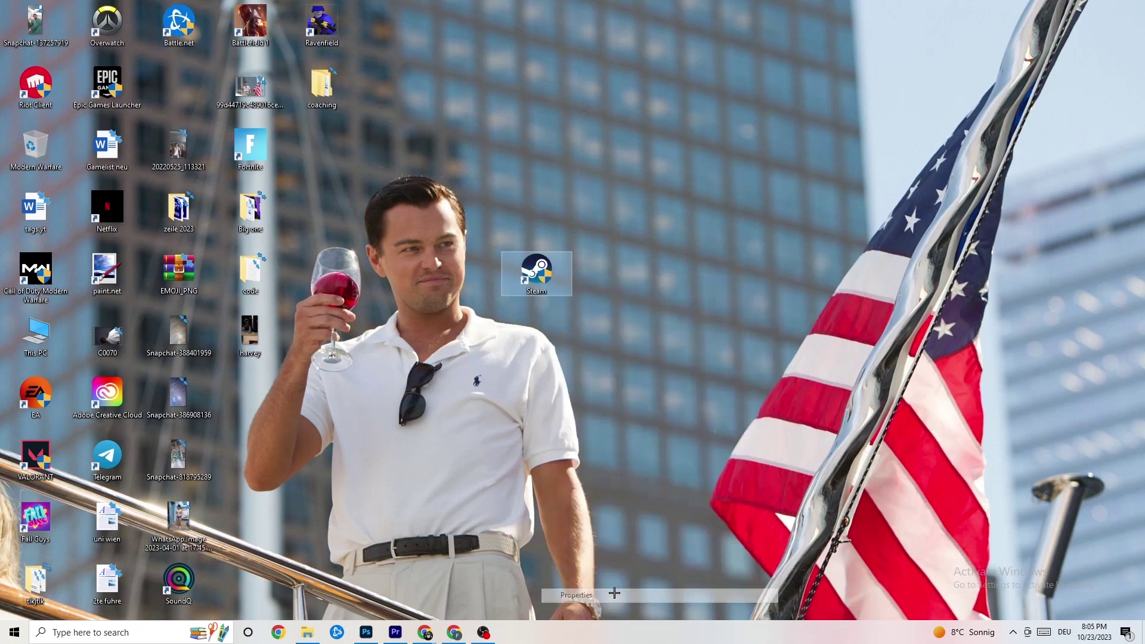
pyautogui.moveTo(628, 287); pyautogui.dragTo(537, 159)
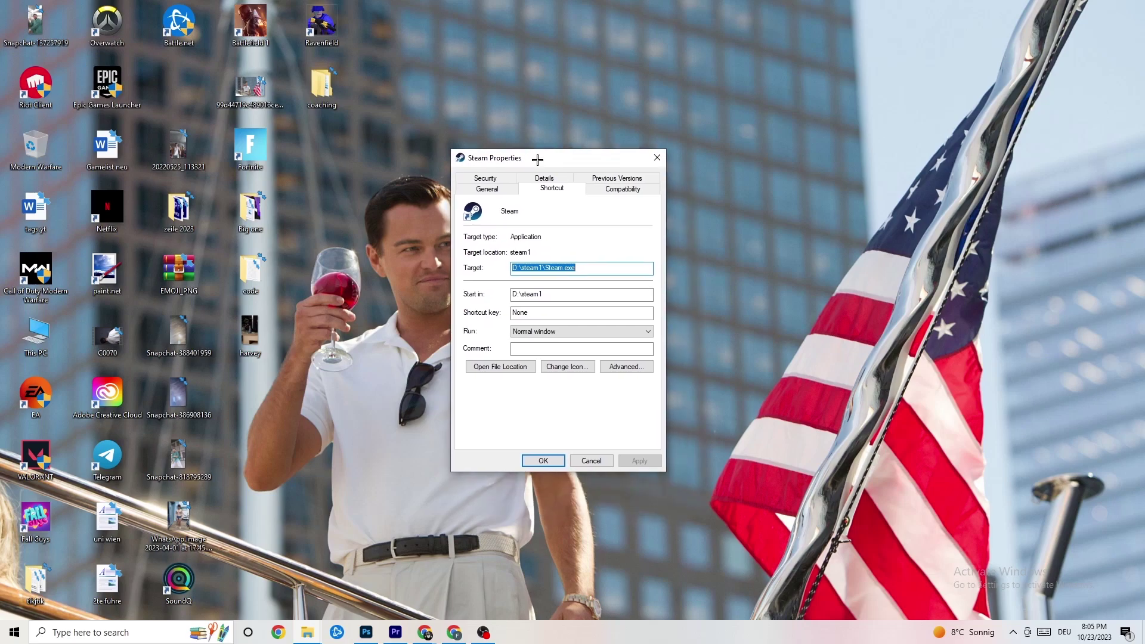
pyautogui.click(617, 190)
pyautogui.moveTo(578, 163); pyautogui.dragTo(554, 84)
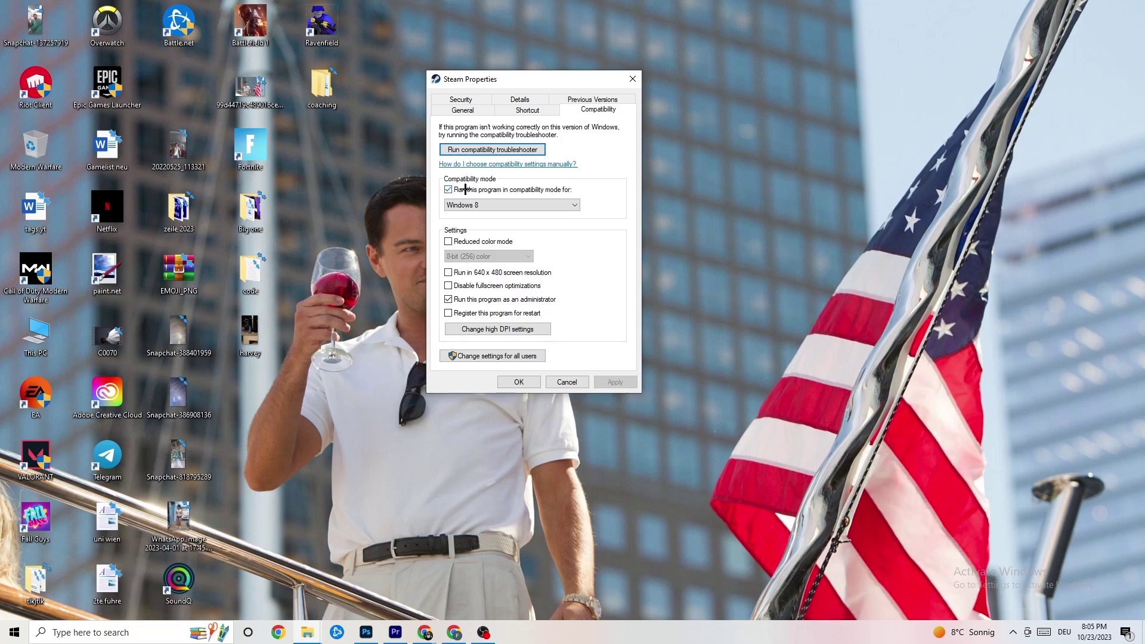
# Step: Review the compatibility mode choices for the Steam shortcut and accept the properties with Windows 8 selected
pyautogui.click(570, 202)
pyautogui.click(597, 193)
pyautogui.click(524, 381)
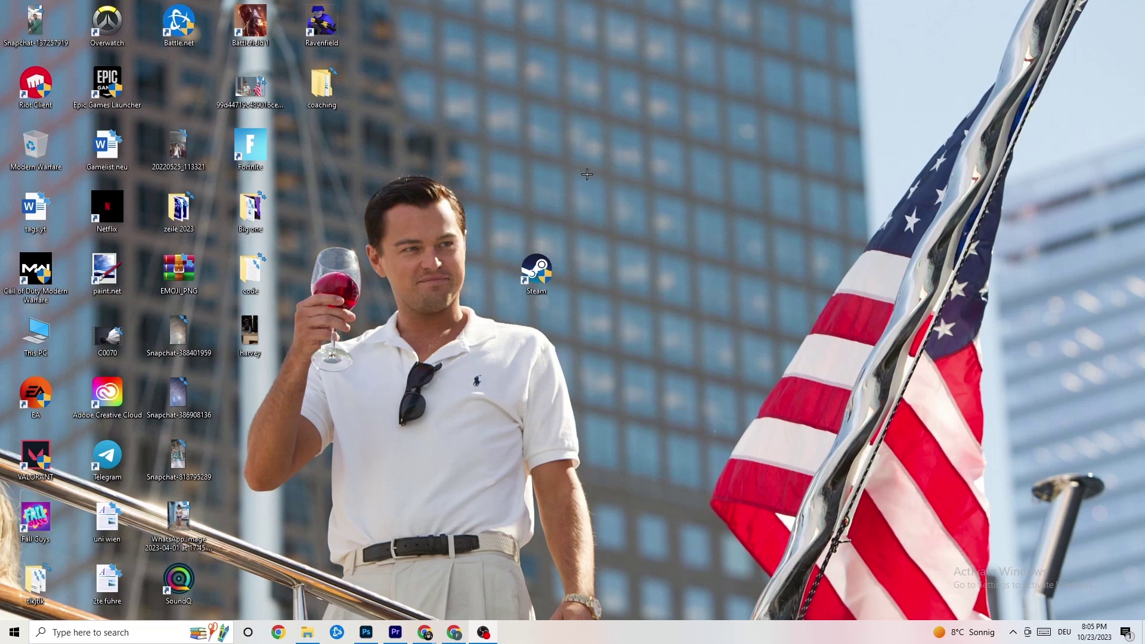
pyautogui.moveTo(552, 274); pyautogui.dragTo(536, 173)
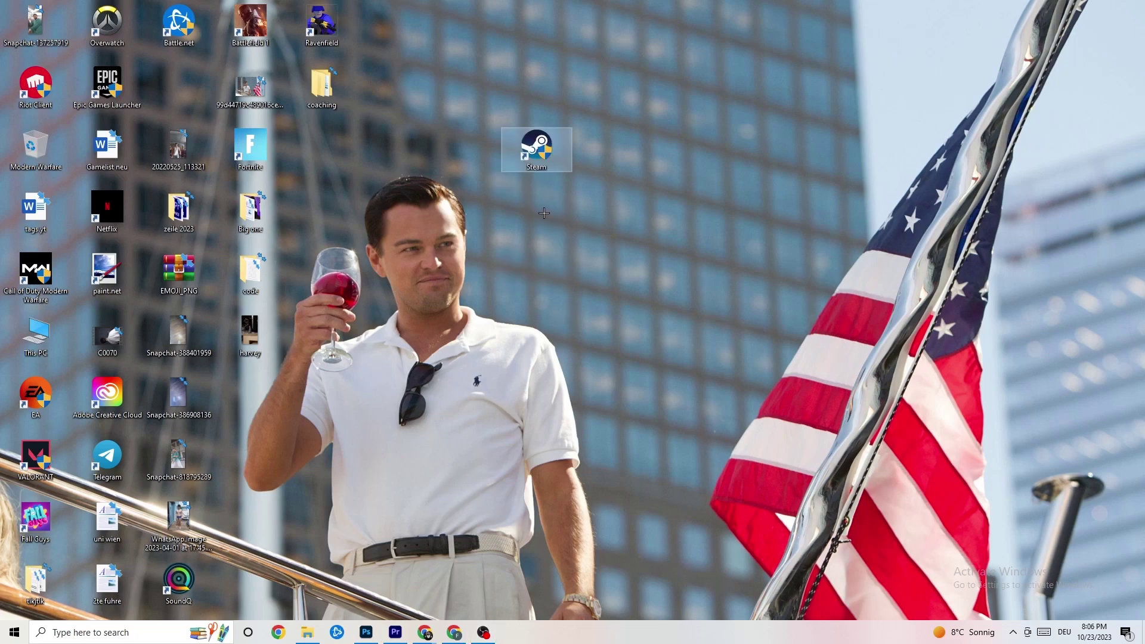
pyautogui.moveTo(537, 145); pyautogui.dragTo(462, 205)
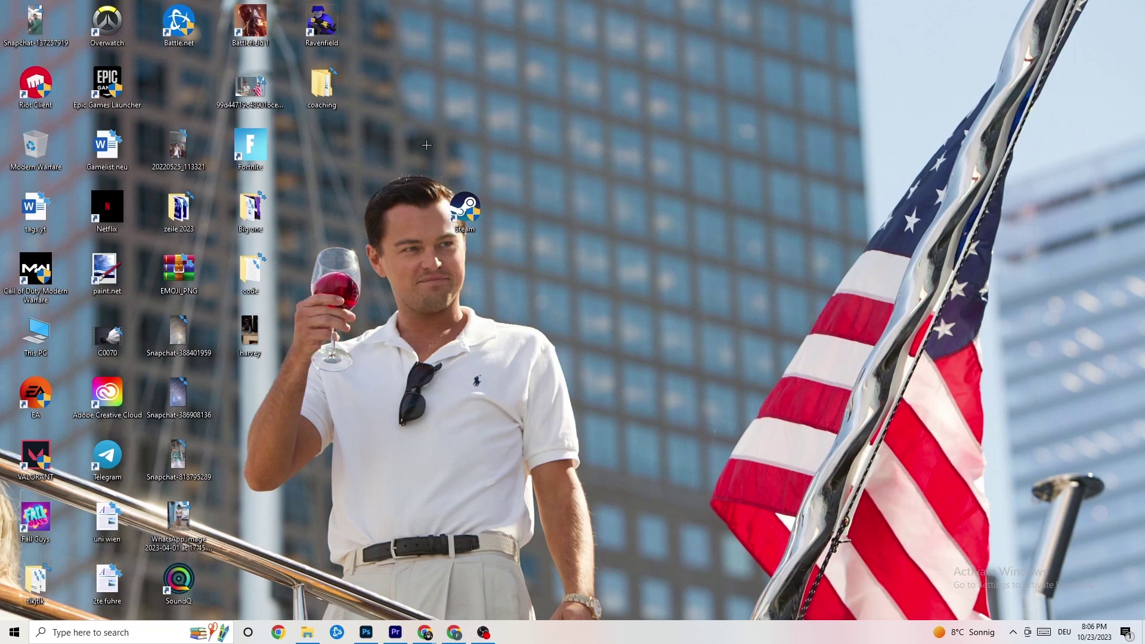
pyautogui.moveTo(459, 192); pyautogui.dragTo(530, 190)
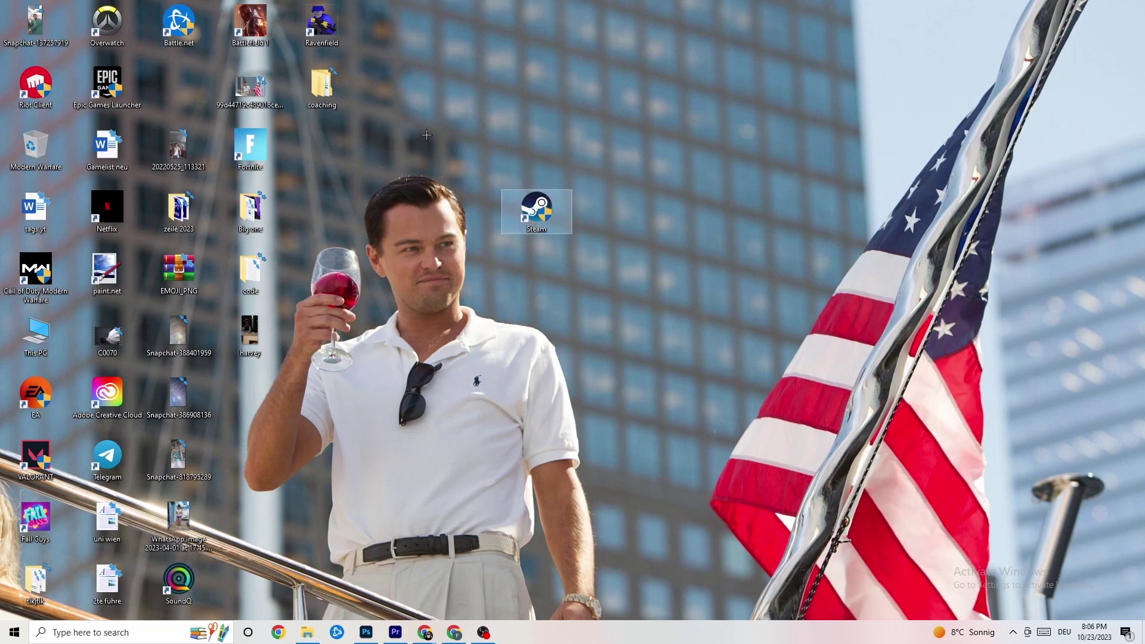
# Step: Recheck the Steam shortcut's compatibility mode and administrator settings, and close its properties
pyautogui.rightClick(533, 225)
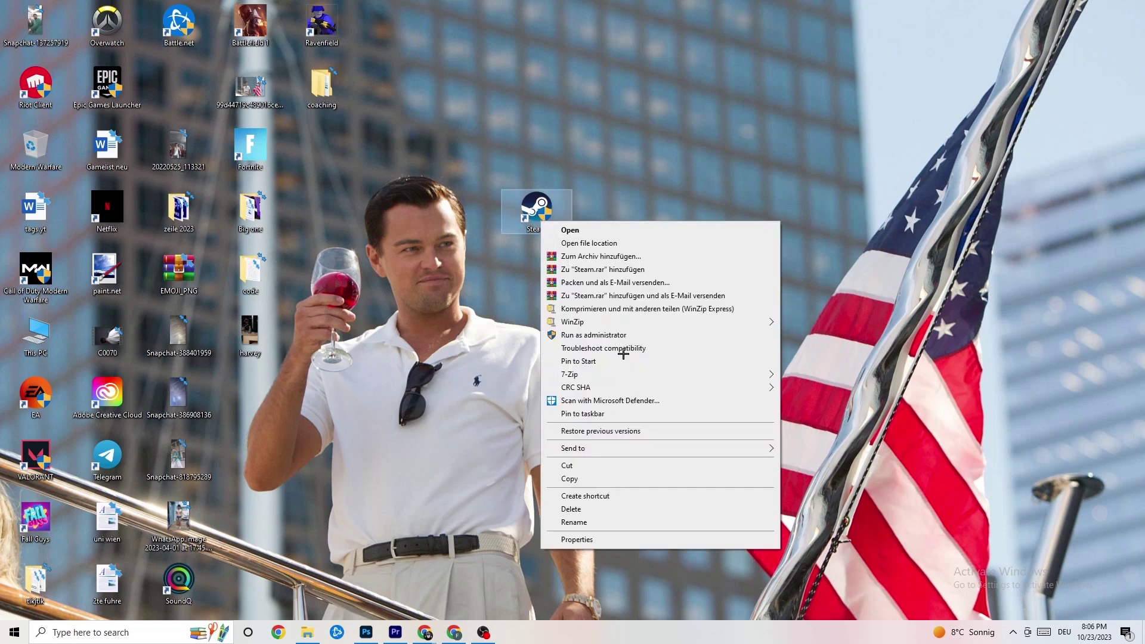
pyautogui.click(596, 538)
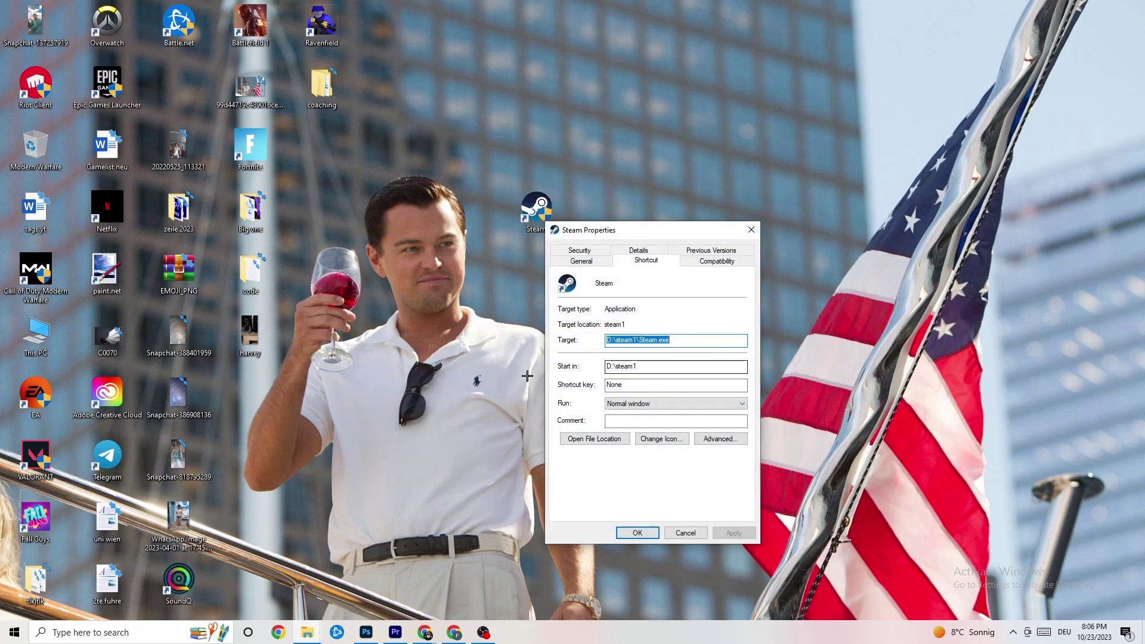
pyautogui.click(718, 260)
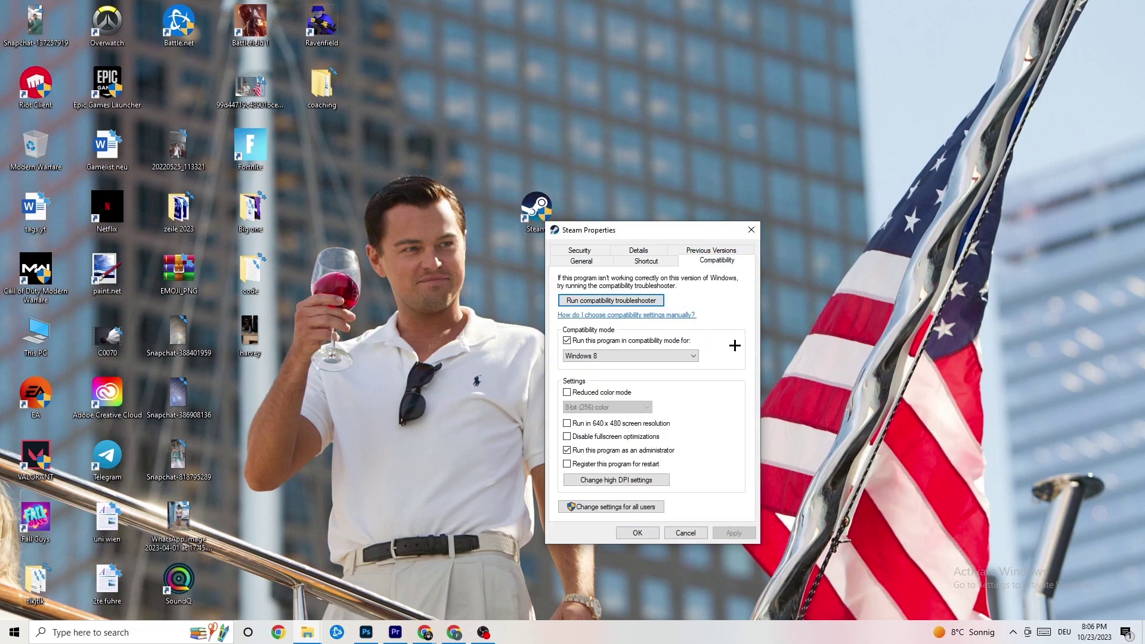
pyautogui.click(751, 230)
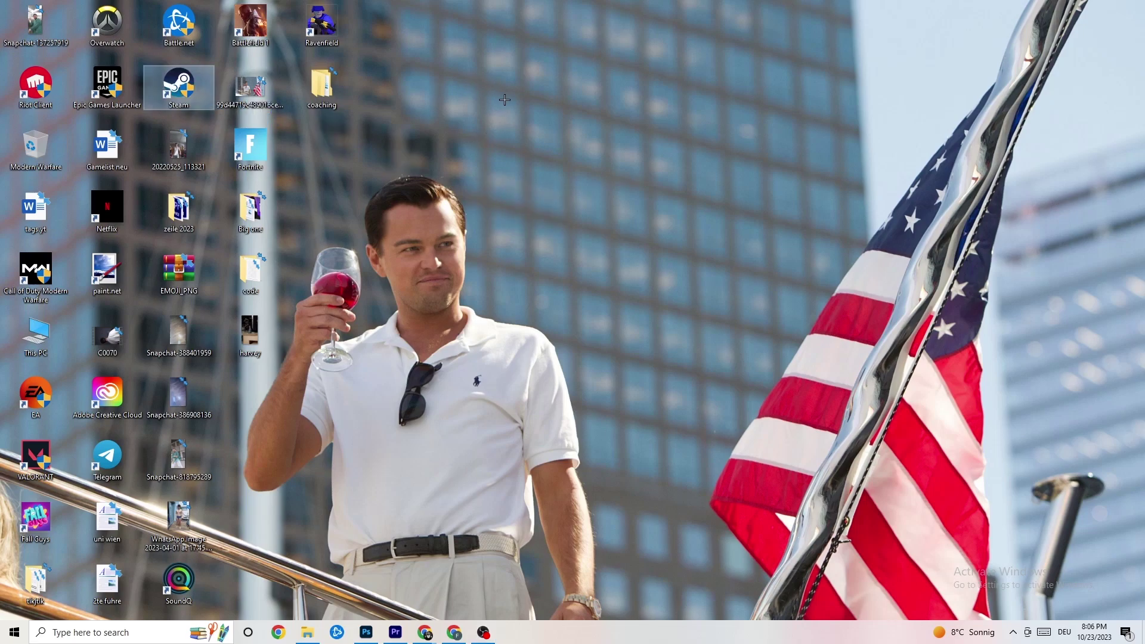
# Step: Launch Task Manager and maximize its window
pyautogui.click(555, 116)
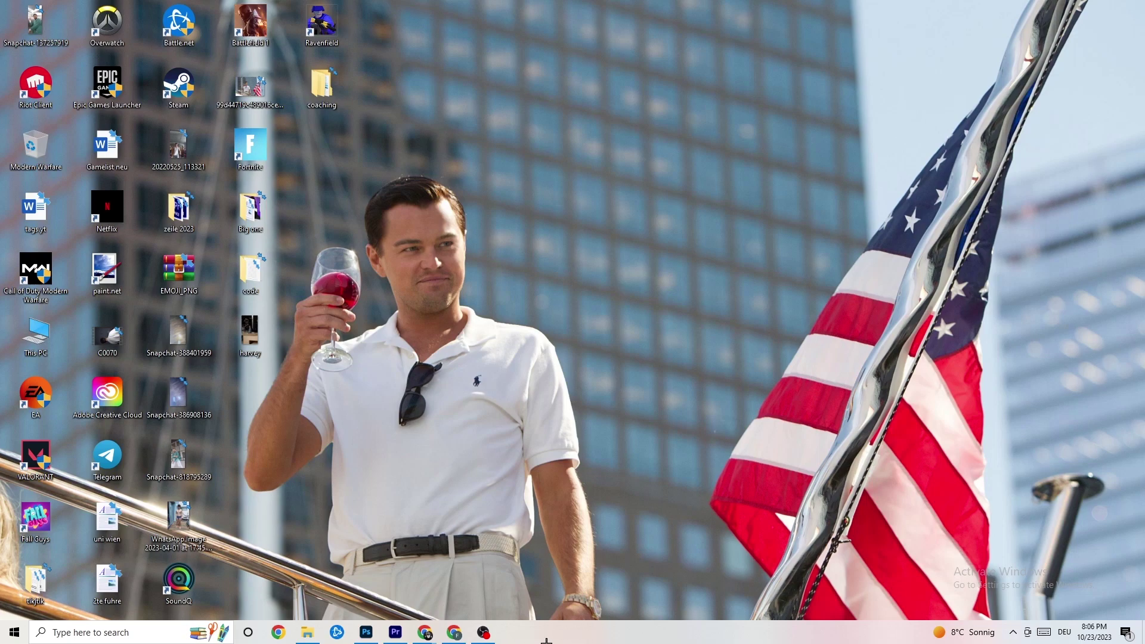
pyautogui.rightClick(527, 638)
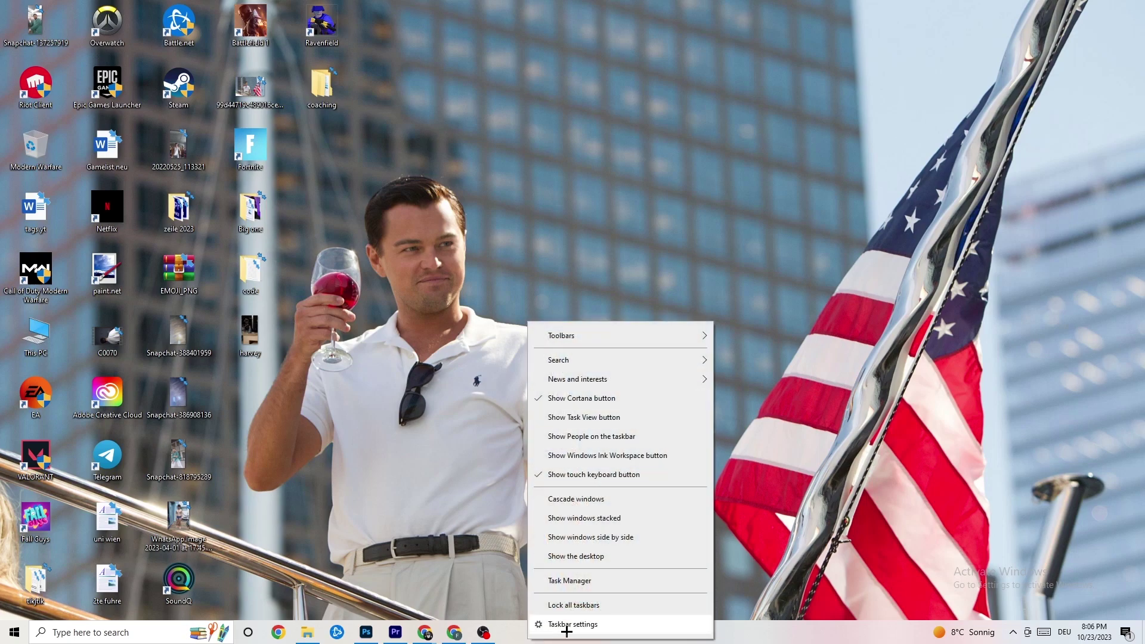
pyautogui.click(584, 581)
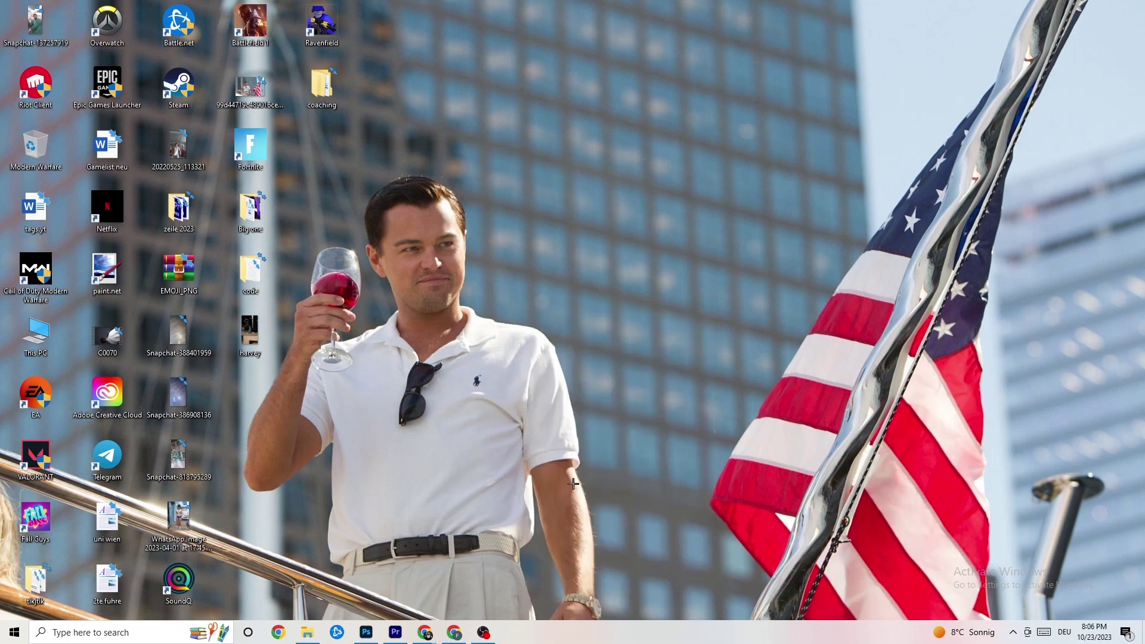
pyautogui.click(468, 117)
pyautogui.moveTo(494, 8); pyautogui.dragTo(493, 46)
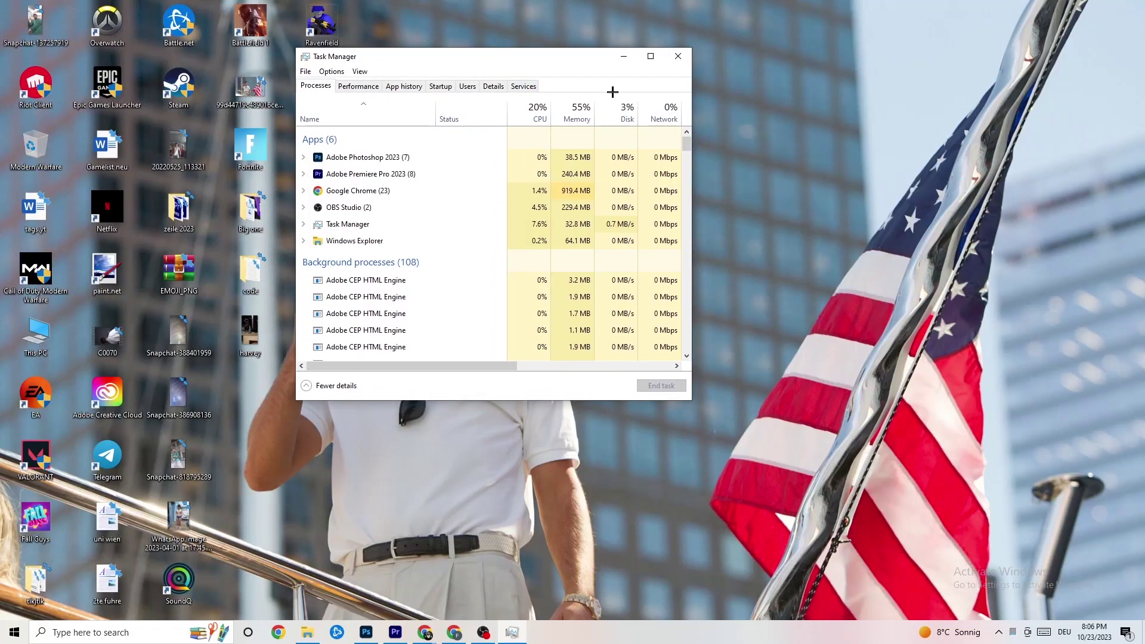
pyautogui.click(650, 57)
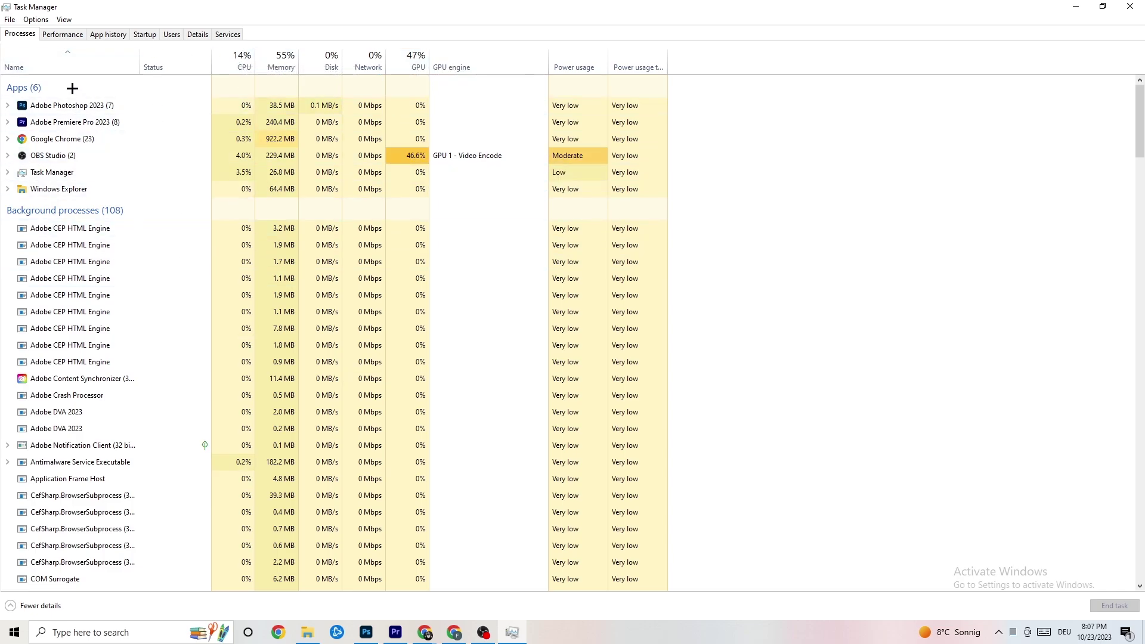
# Step: Look through the running processes and end the Adobe Photoshop 2023 task
pyautogui.scroll(-8, 151, 313)
pyautogui.scroll(-8, 268, 296)
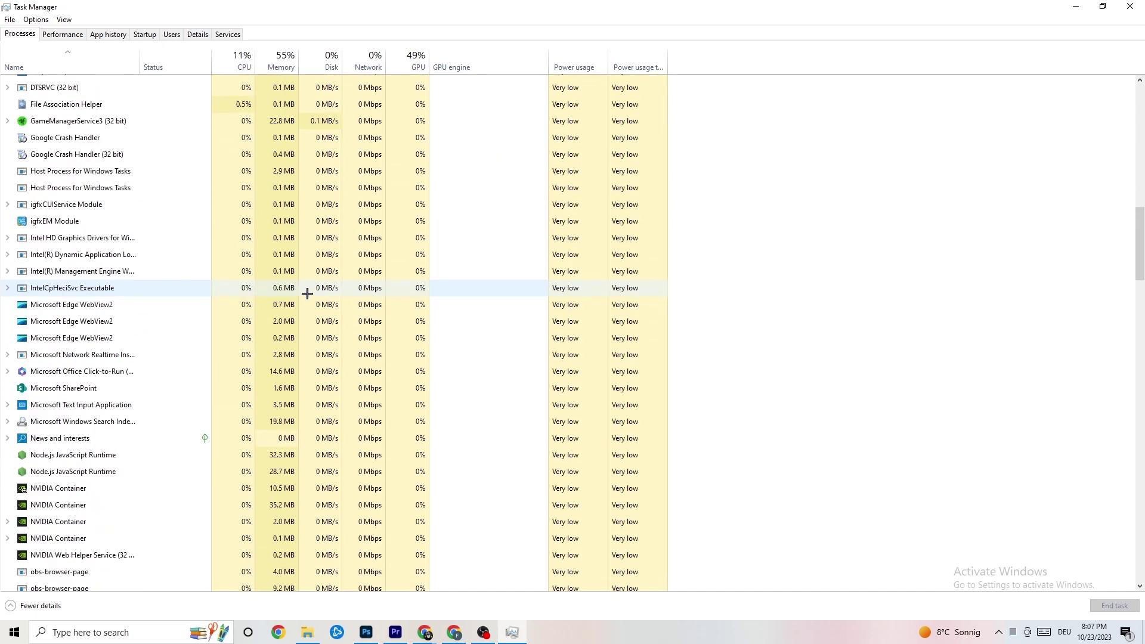
pyautogui.scroll(15, 315, 294)
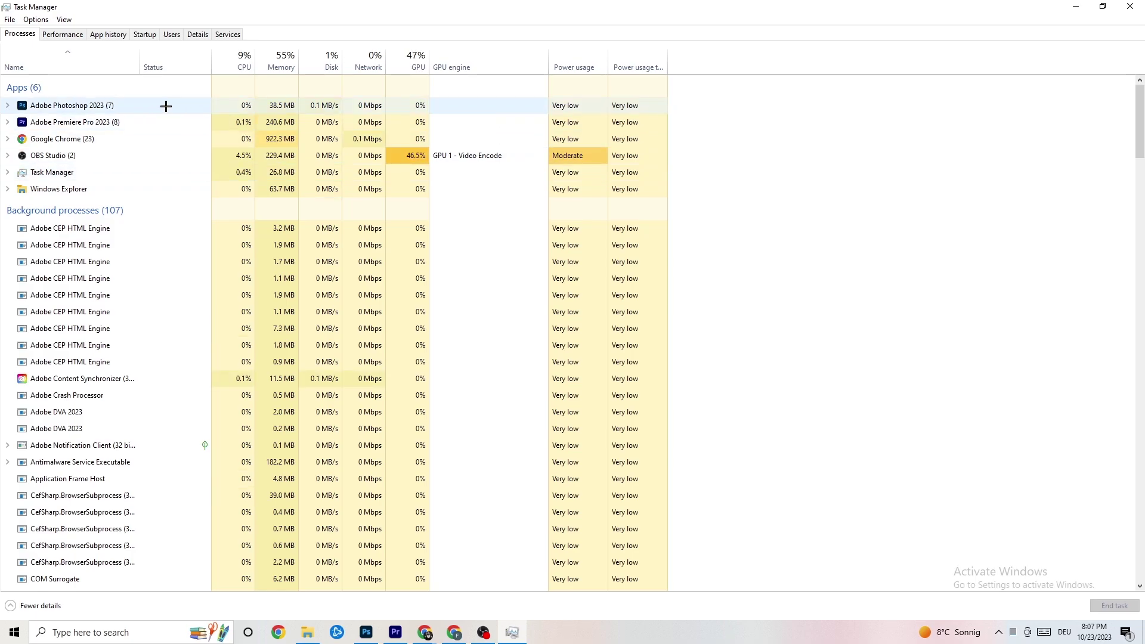
pyautogui.rightClick(294, 106)
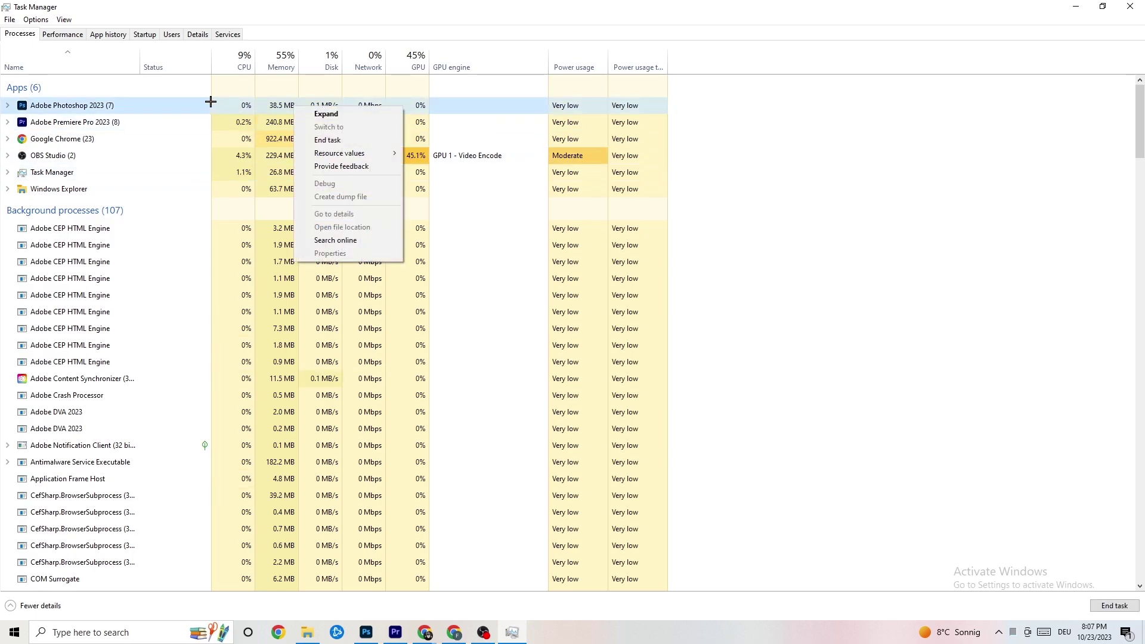
pyautogui.rightClick(157, 111)
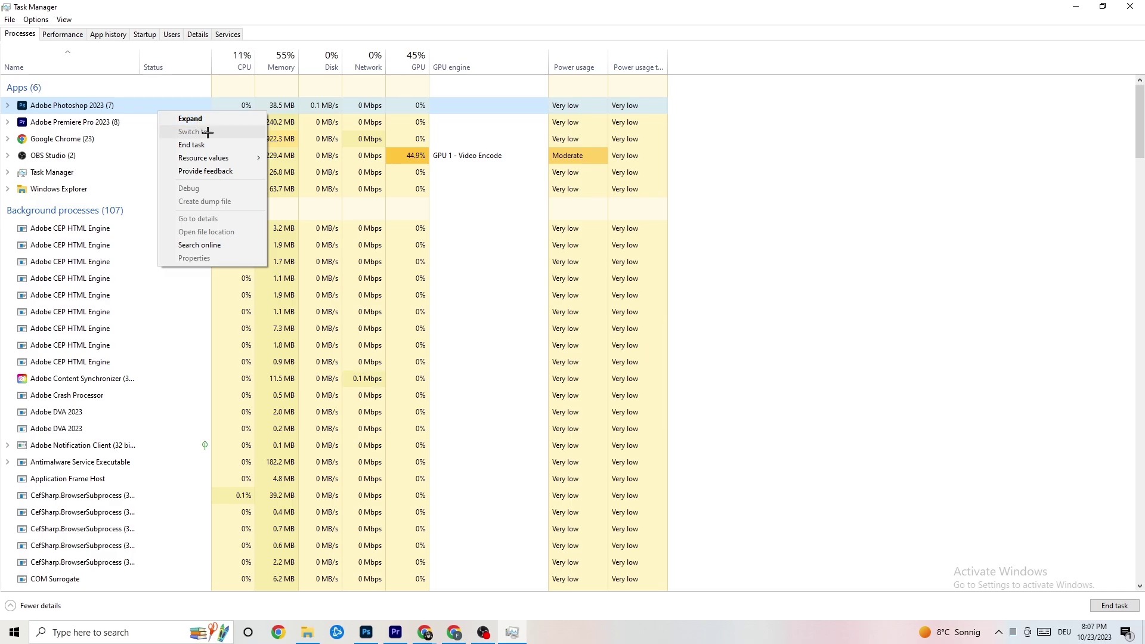
pyautogui.click(225, 145)
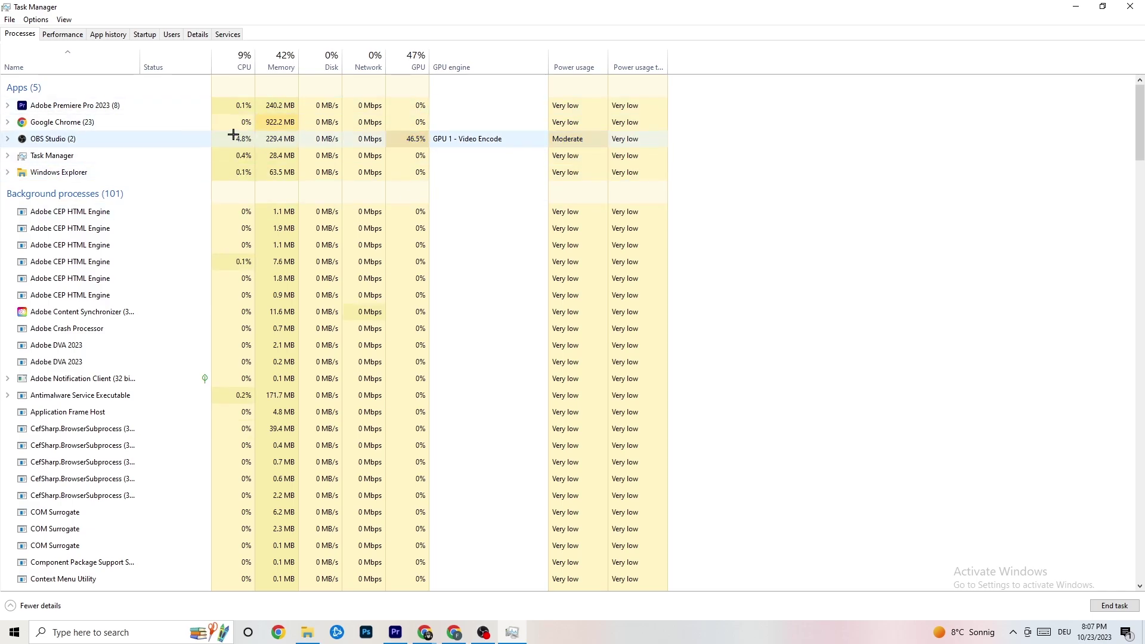
pyautogui.moveTo(399, 7)
pyautogui.mouseDown()
pyautogui.moveTo(401, 51)
pyautogui.moveTo(395, 18)
pyautogui.mouseUp()
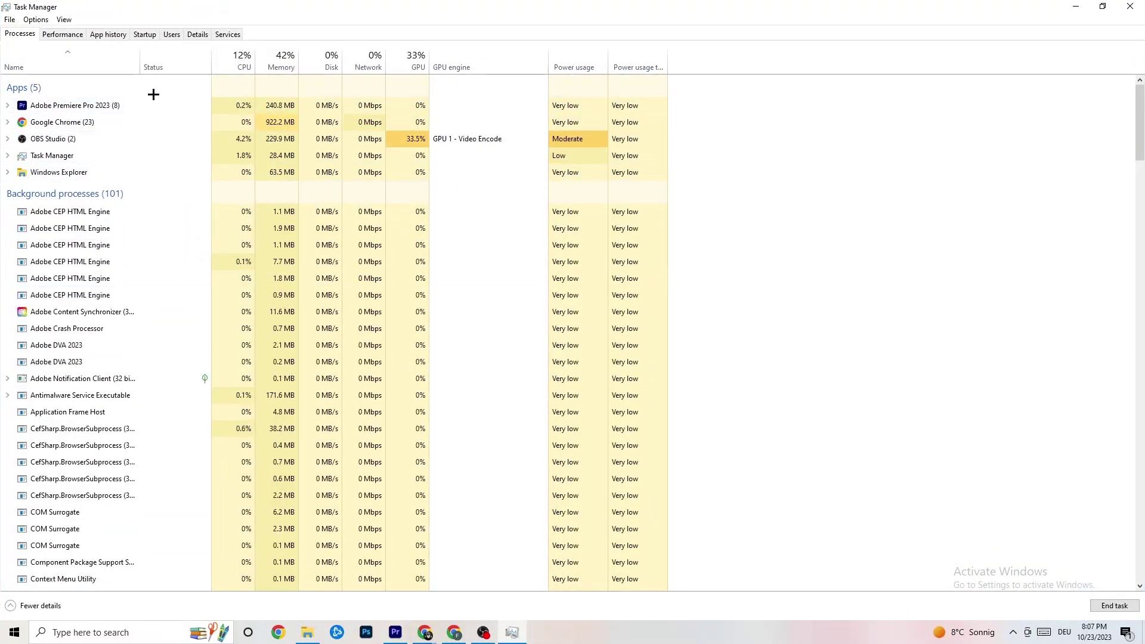
pyautogui.rightClick(114, 104)
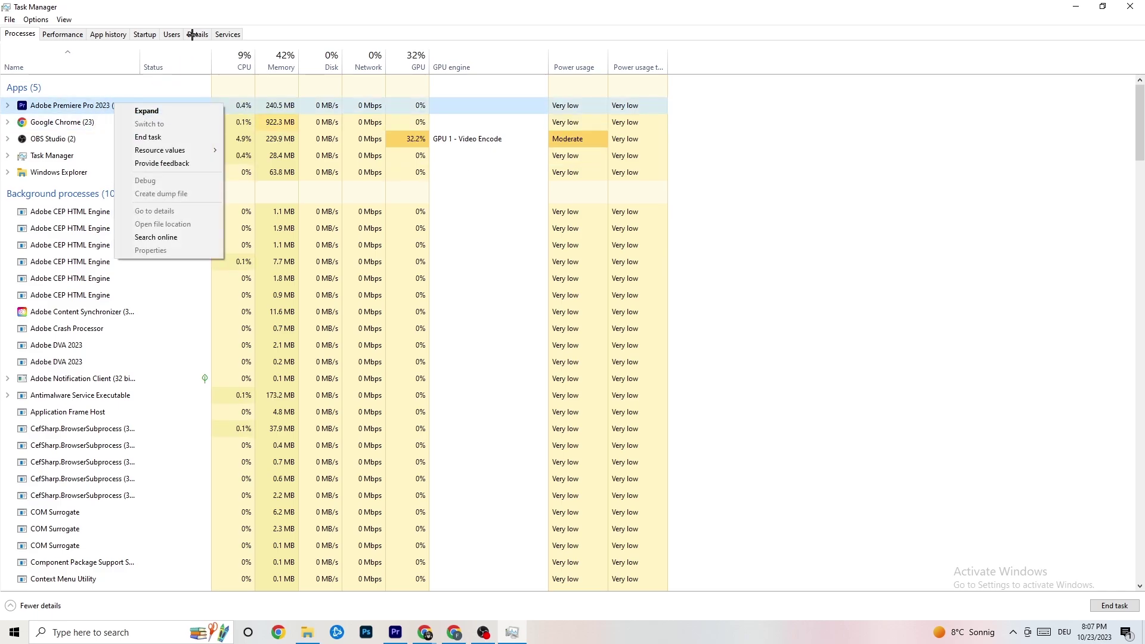
pyautogui.click(70, 34)
pyautogui.click(114, 34)
pyautogui.click(146, 34)
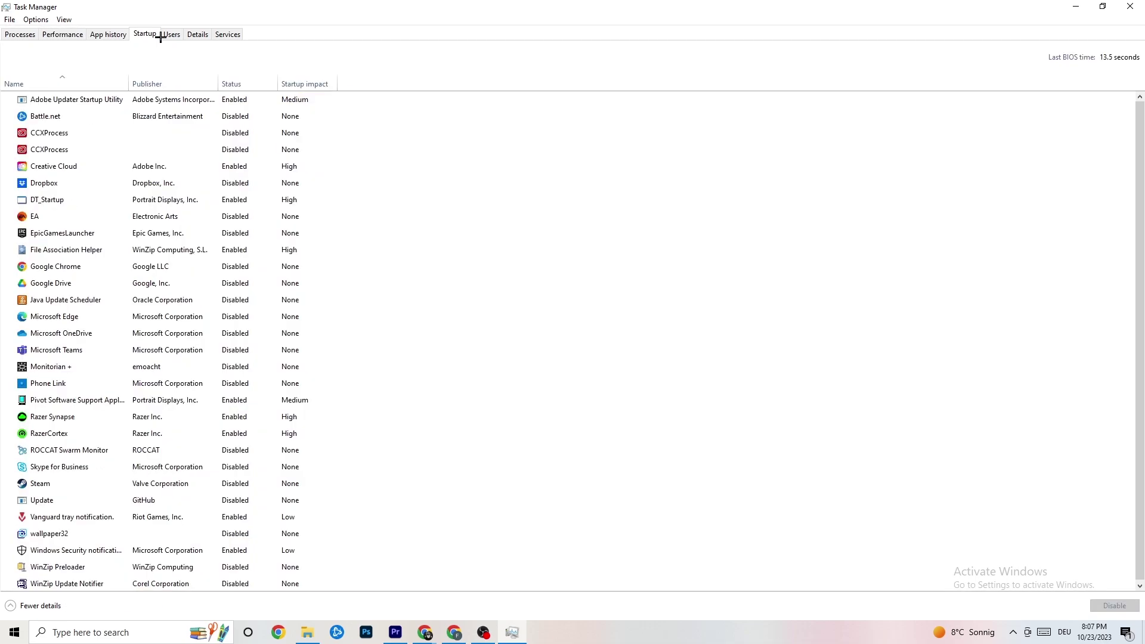
pyautogui.click(171, 35)
pyautogui.click(198, 35)
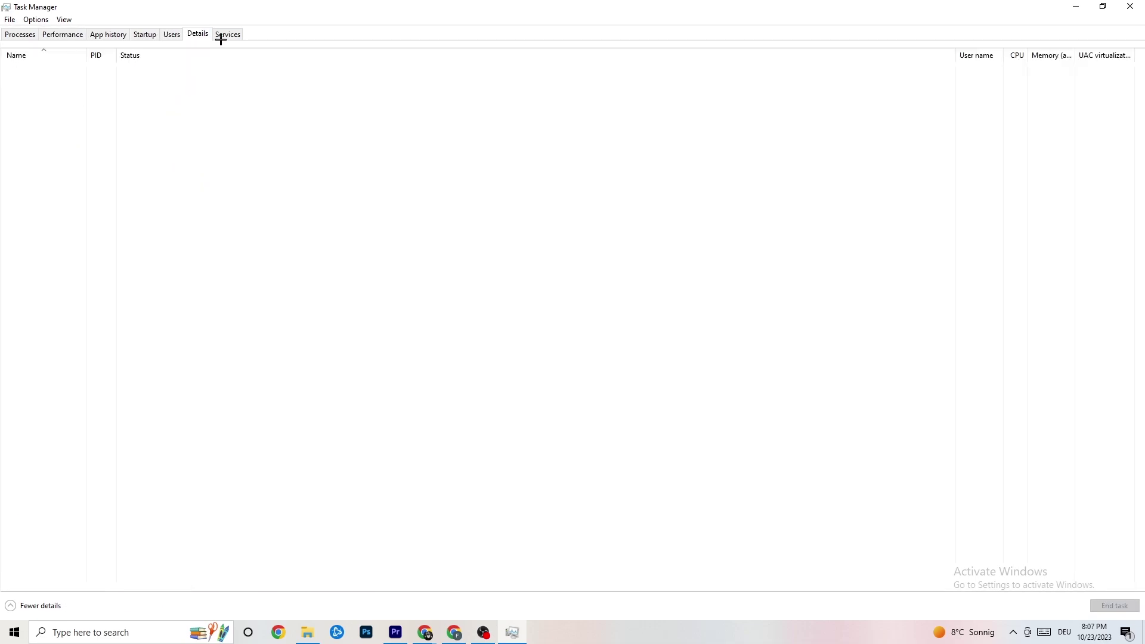
pyautogui.click(15, 34)
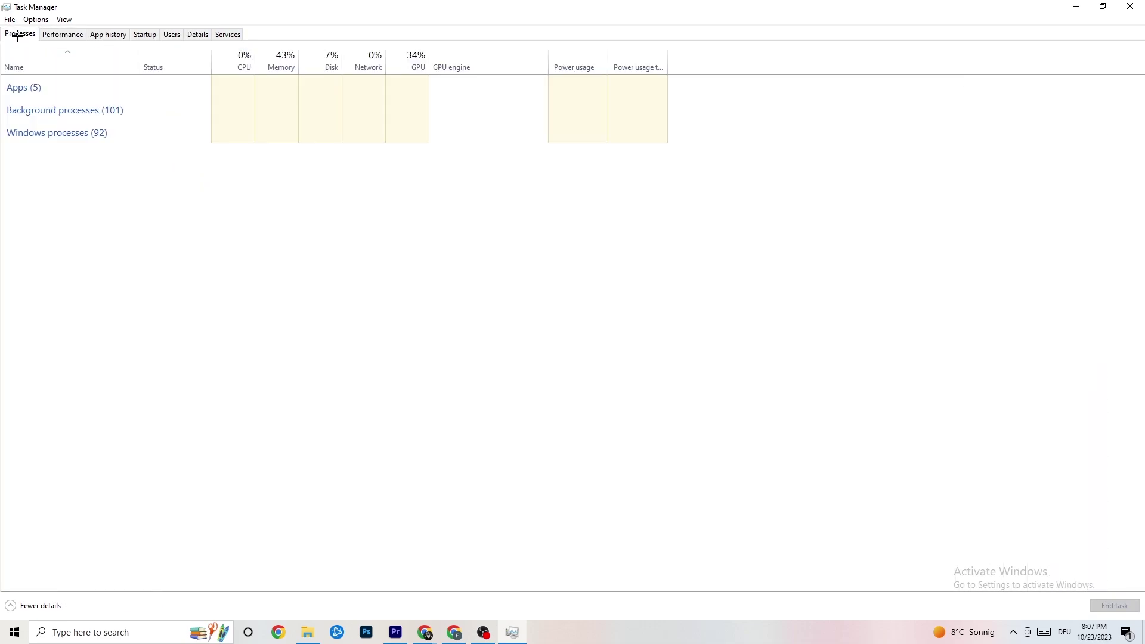
# Step: Show the priority options for the Adobe Premiere Pro process in the detailed process list and dismiss them
pyautogui.click(198, 34)
pyautogui.rightClick(95, 93)
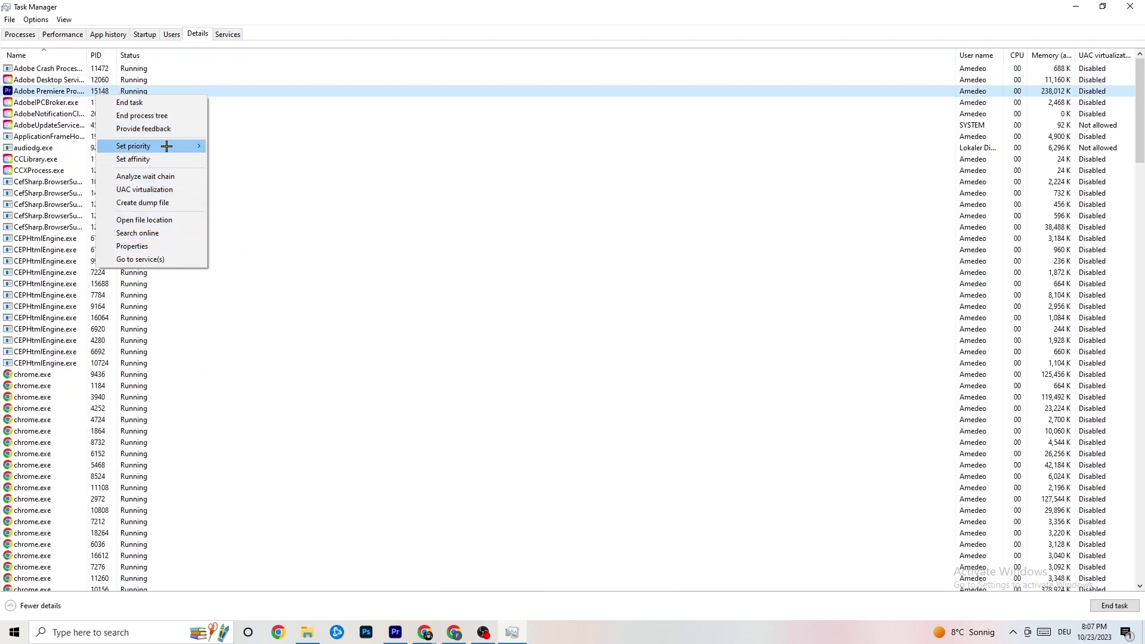
pyautogui.click(31, 36)
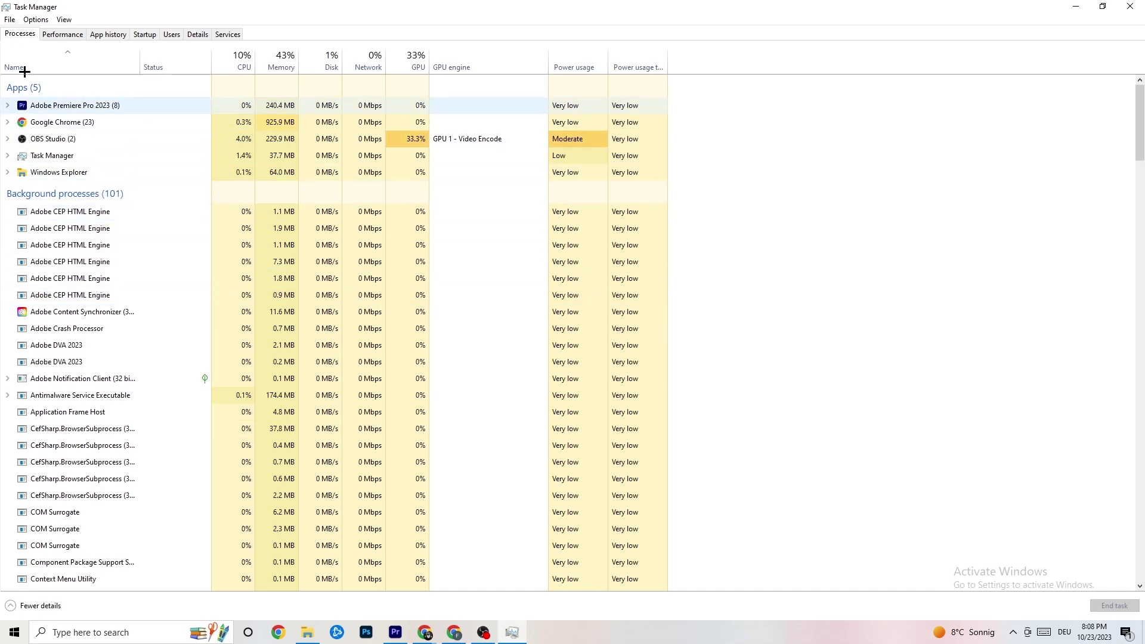
pyautogui.click(201, 30)
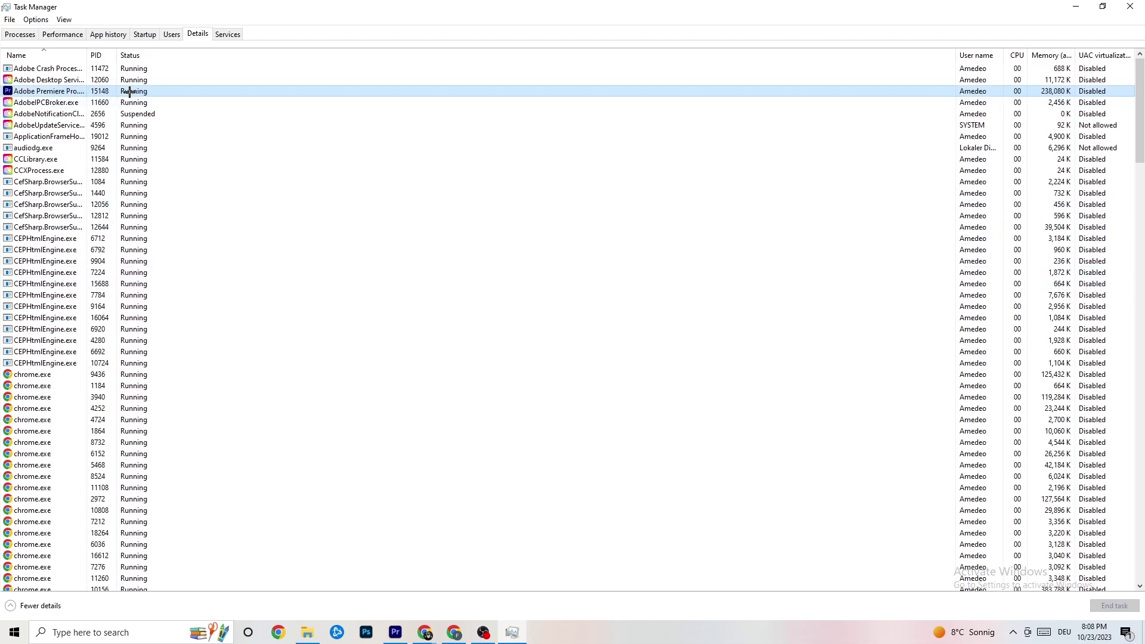
pyautogui.rightClick(129, 93)
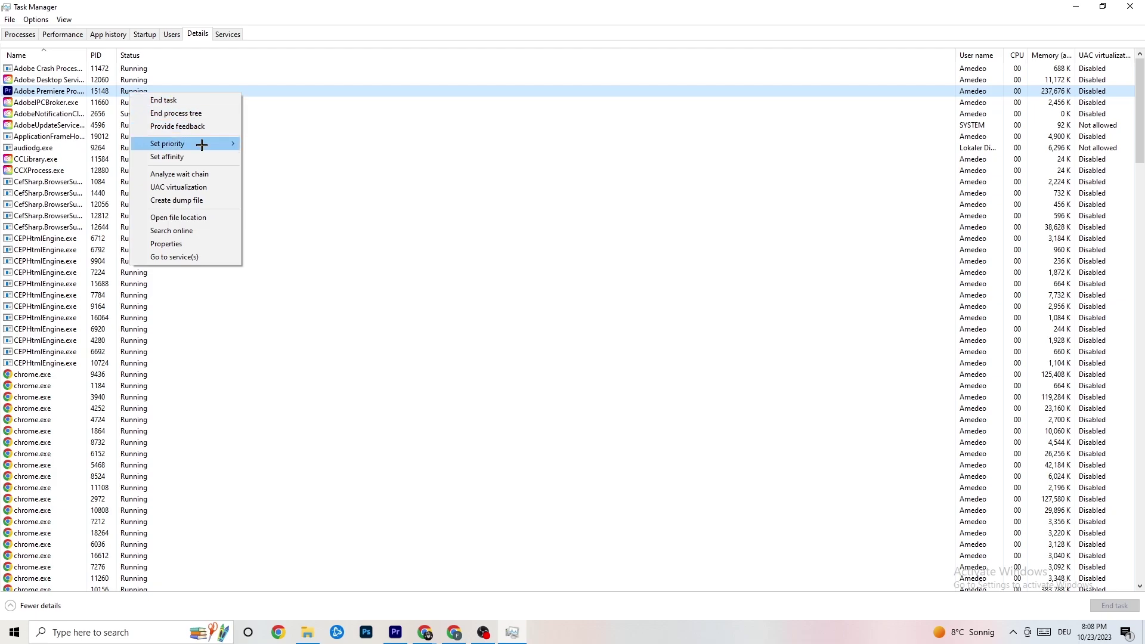
pyautogui.moveTo(202, 145)
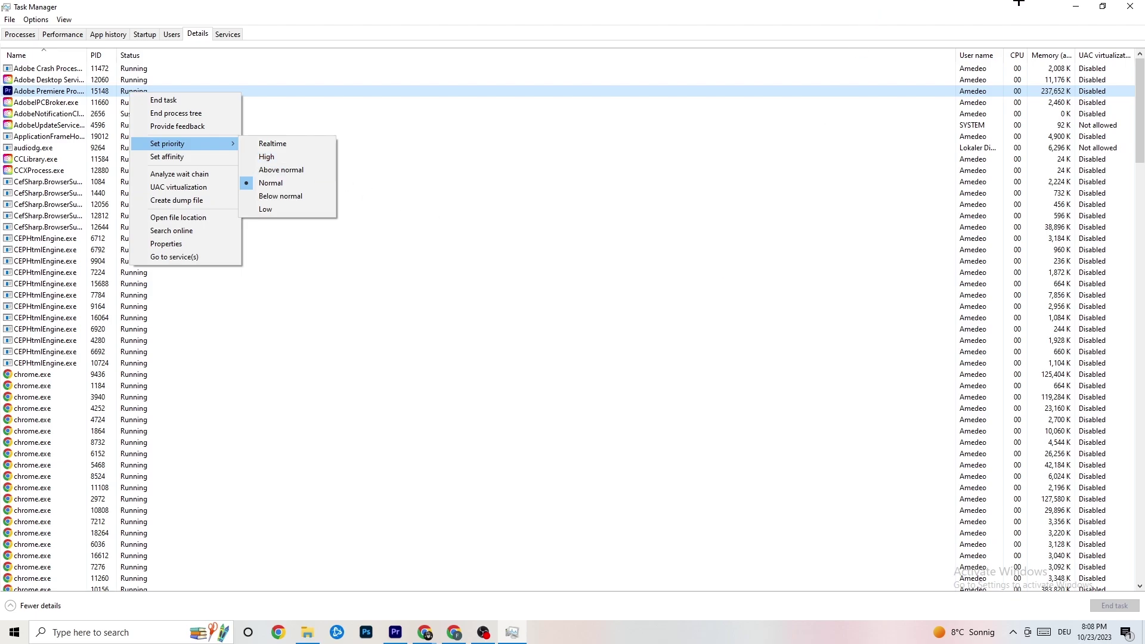
pyautogui.click(272, 68)
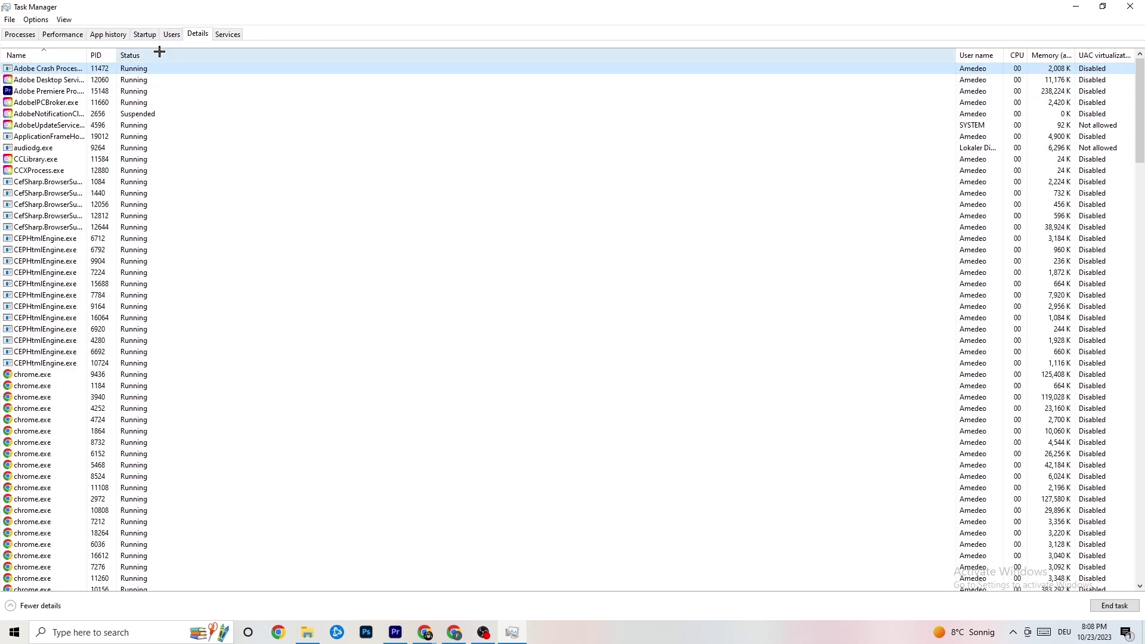
# Step: Review the startup programs, show the available actions for Adobe Updater Startup Utility, dismiss them and close Task Manager
pyautogui.click(146, 36)
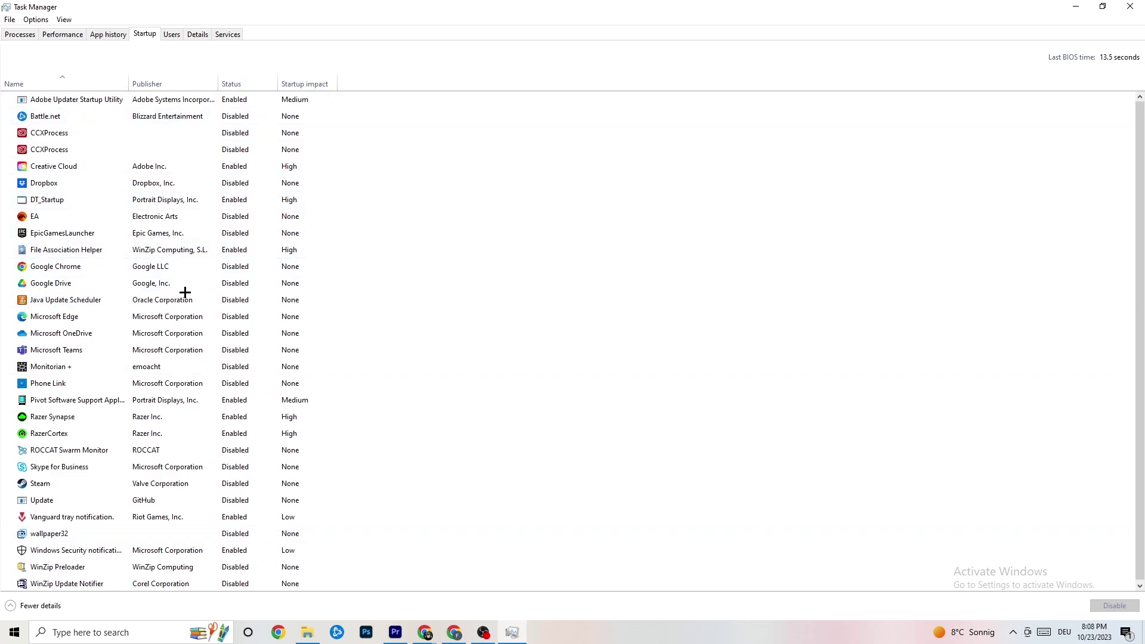
pyautogui.click(244, 102)
pyautogui.rightClick(247, 104)
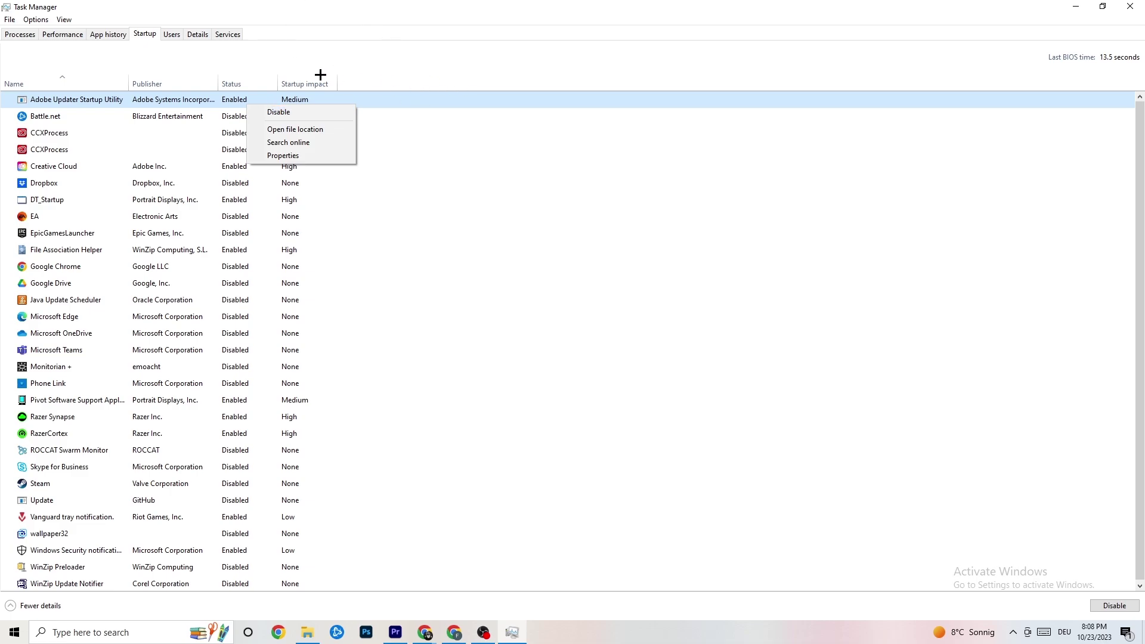
pyautogui.click(429, 2)
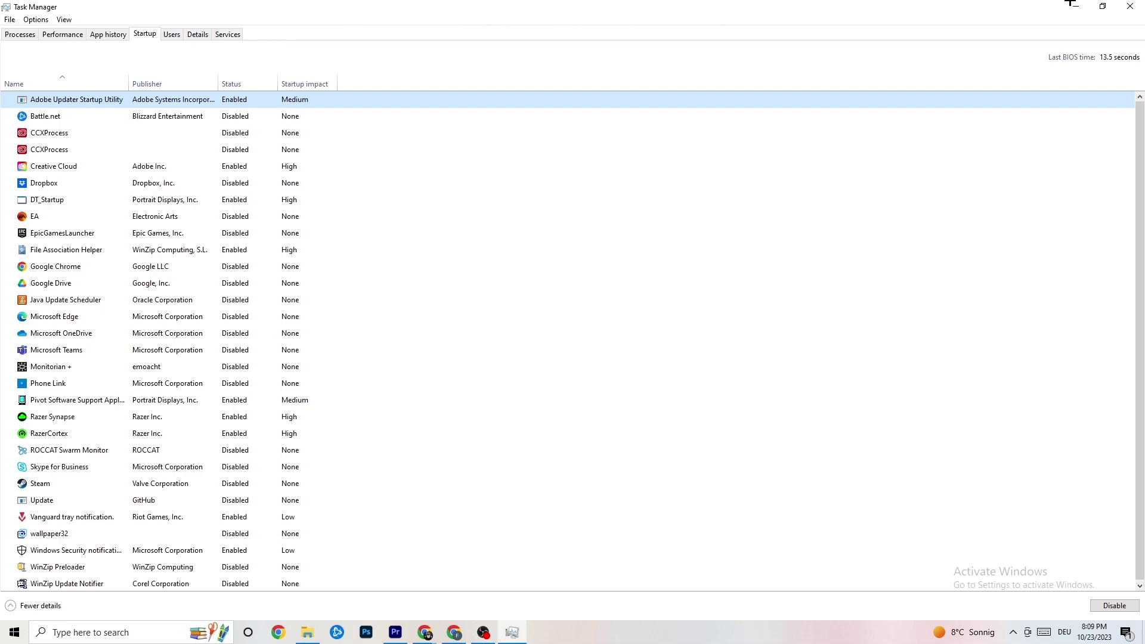
pyautogui.click(1130, 6)
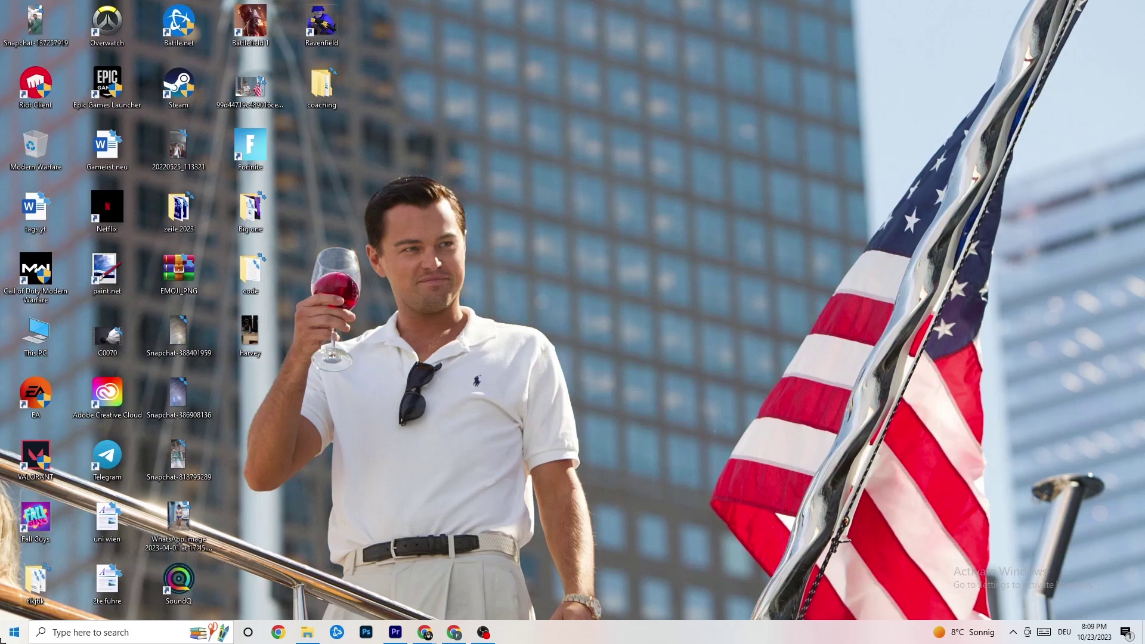
# Step: Open the Windows display settings and check the scaling and display resolution options under Scale and layout
pyautogui.click(14, 631)
pyautogui.click(15, 577)
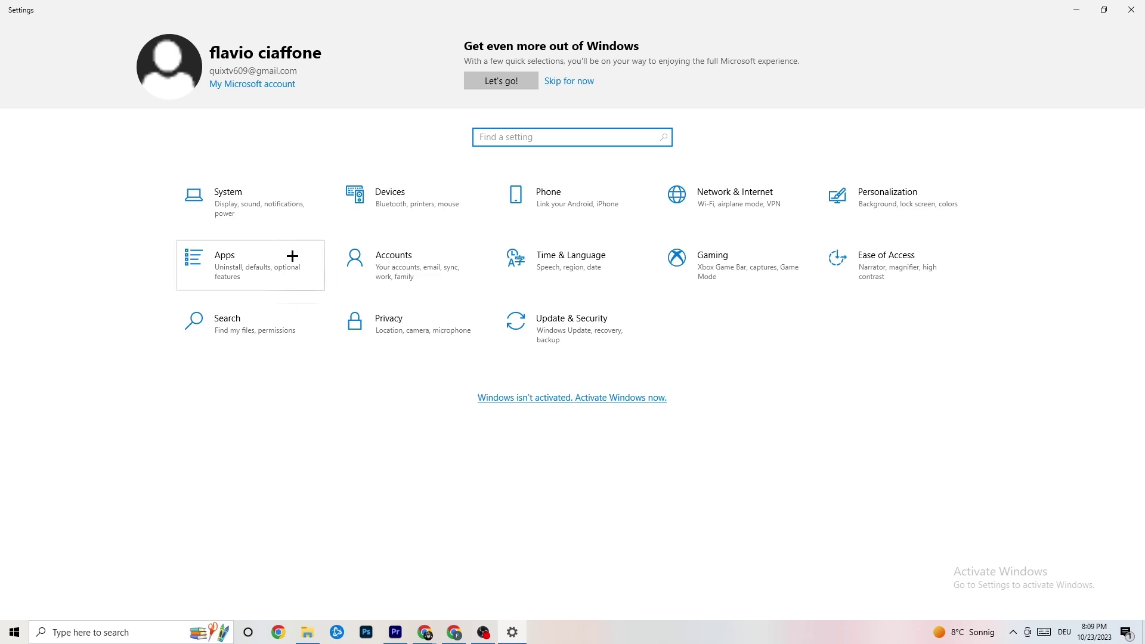
pyautogui.click(274, 213)
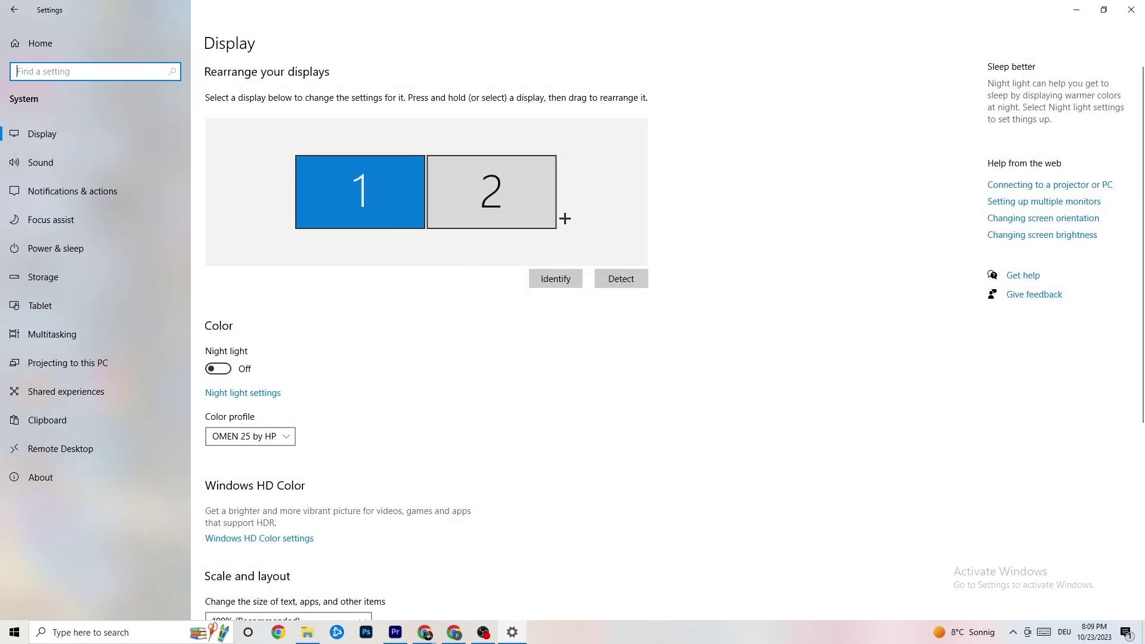
pyautogui.scroll(-5, 513, 238)
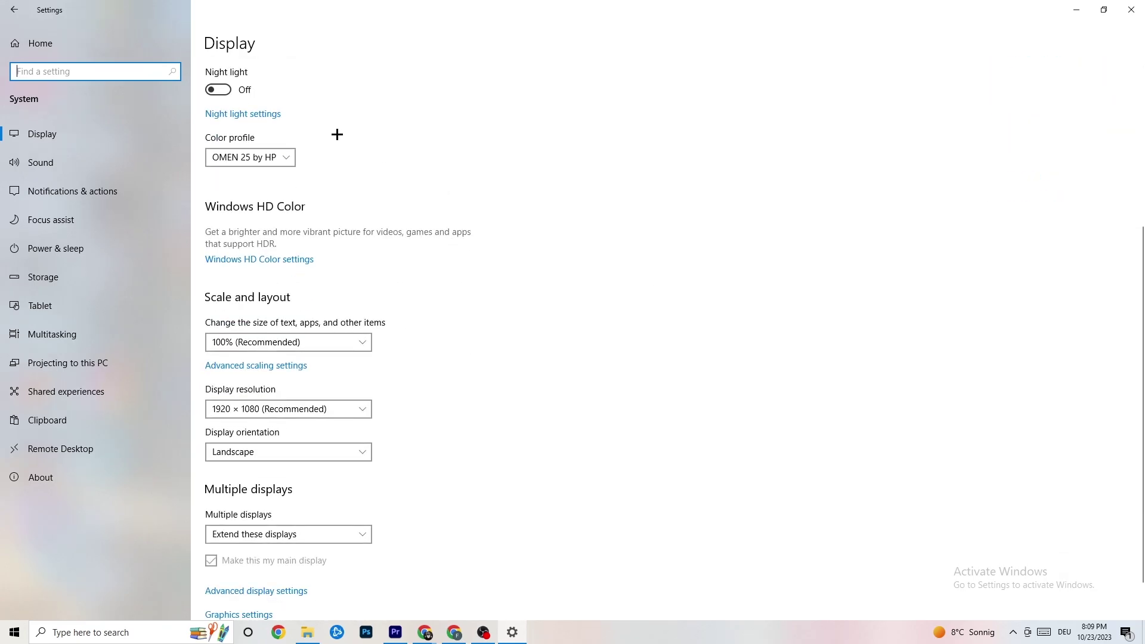
pyautogui.click(362, 346)
pyautogui.click(322, 342)
pyautogui.click(323, 342)
pyautogui.click(564, 317)
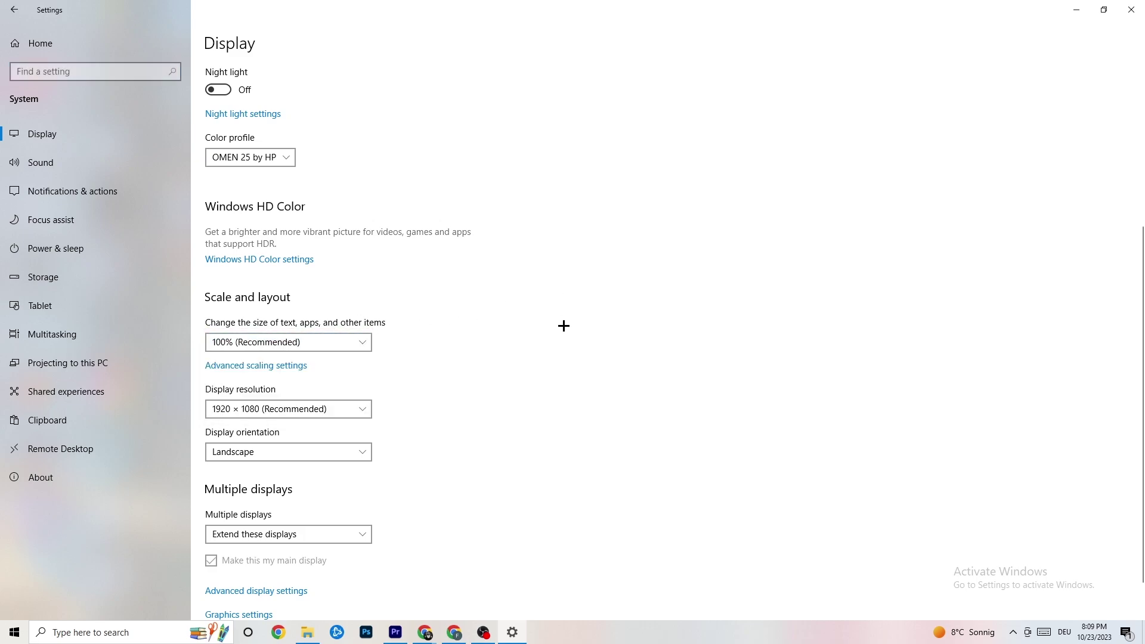
pyautogui.click(347, 409)
pyautogui.click(509, 359)
pyautogui.scroll(-1, 491, 348)
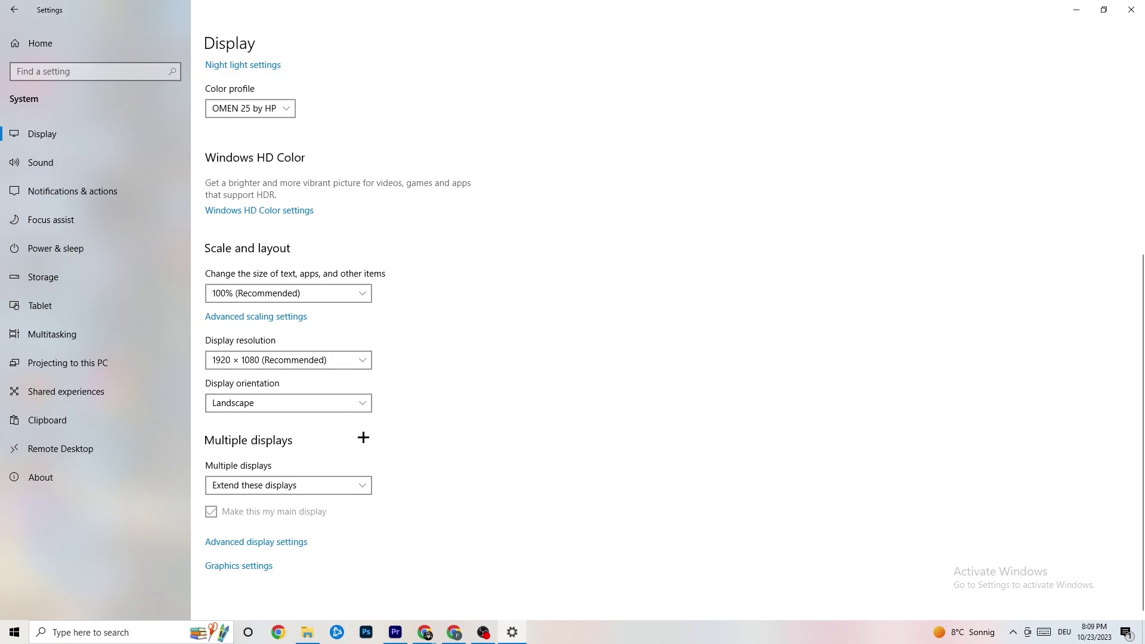
# Step: Review the power plans in Power Options from the Power & sleep settings, and close the Power Options window
pyautogui.click(127, 246)
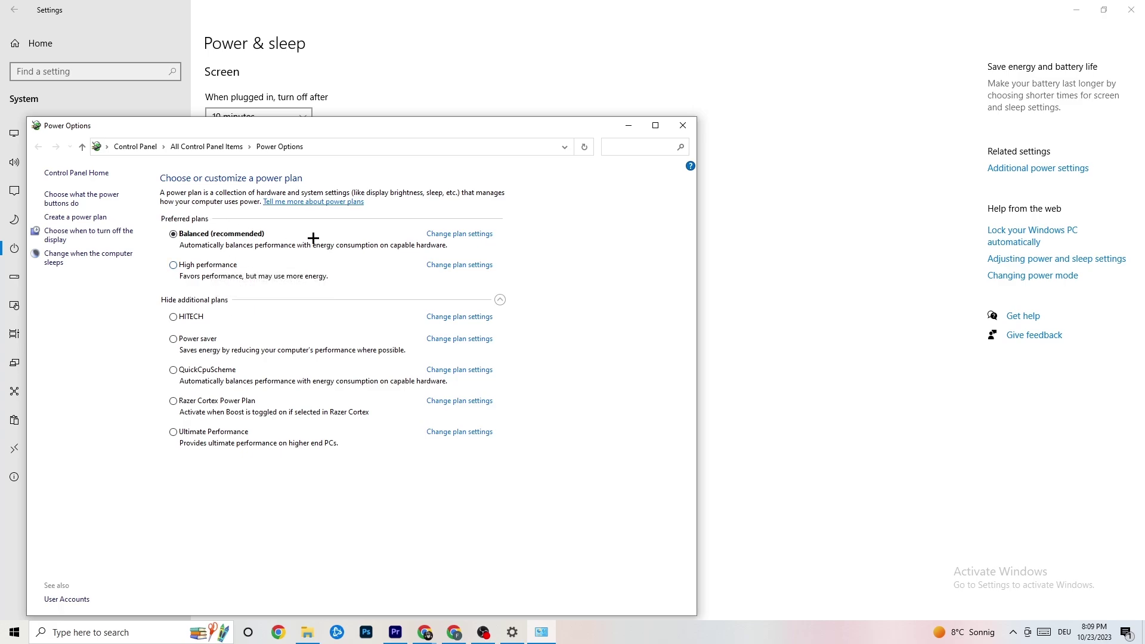
pyautogui.click(683, 127)
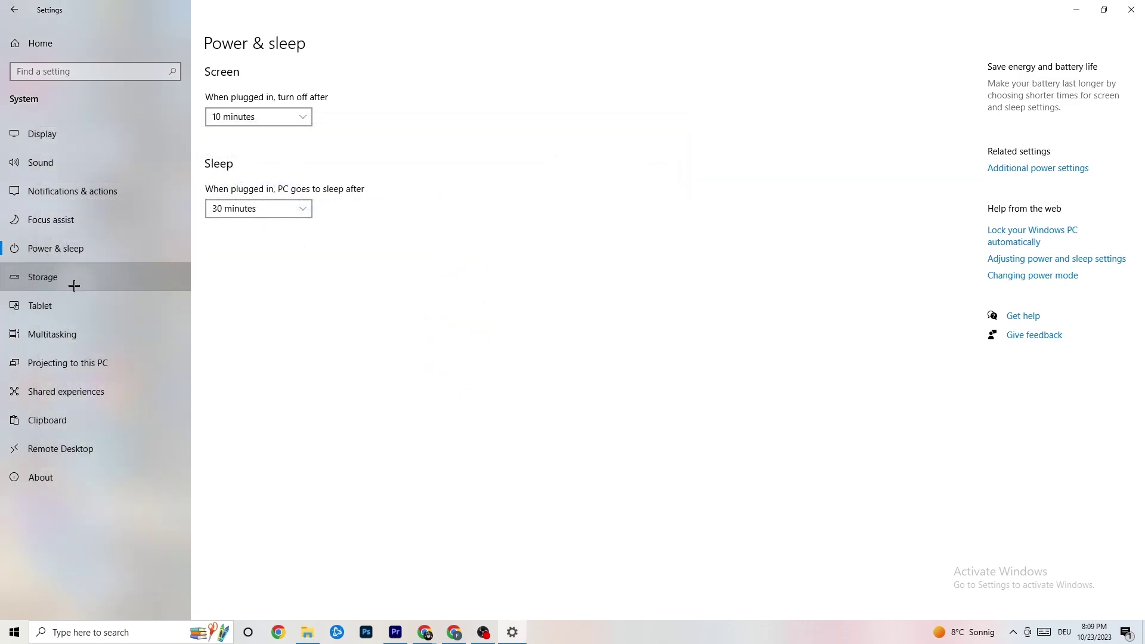
# Step: Check the Storage Sense configuration and its run frequency choices, and return to the Storage page
pyautogui.click(74, 286)
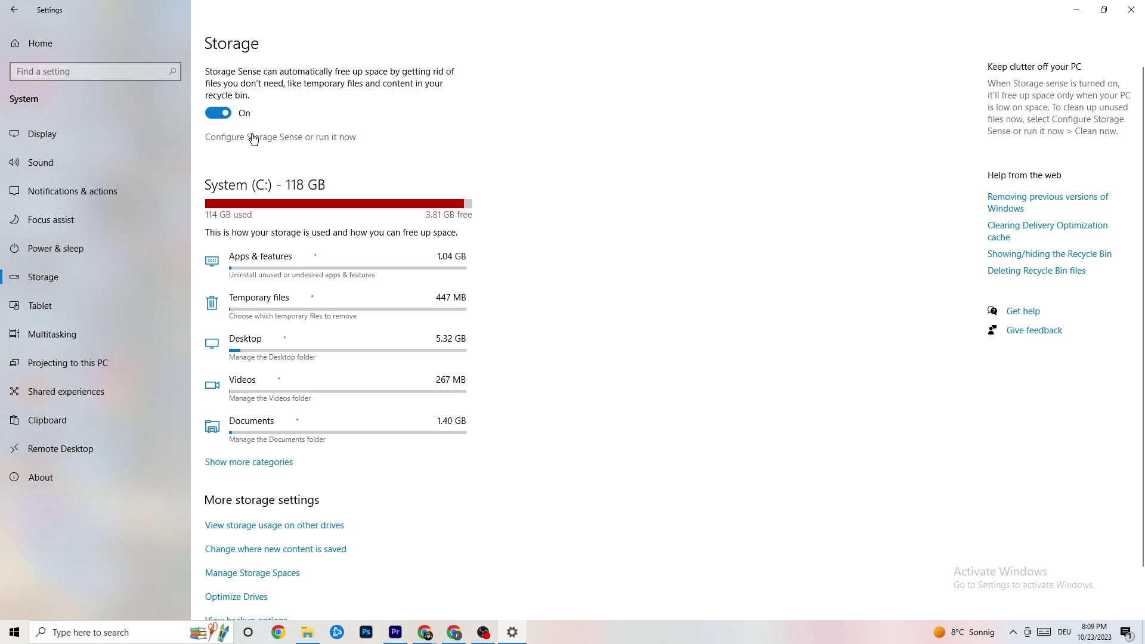
pyautogui.click(322, 140)
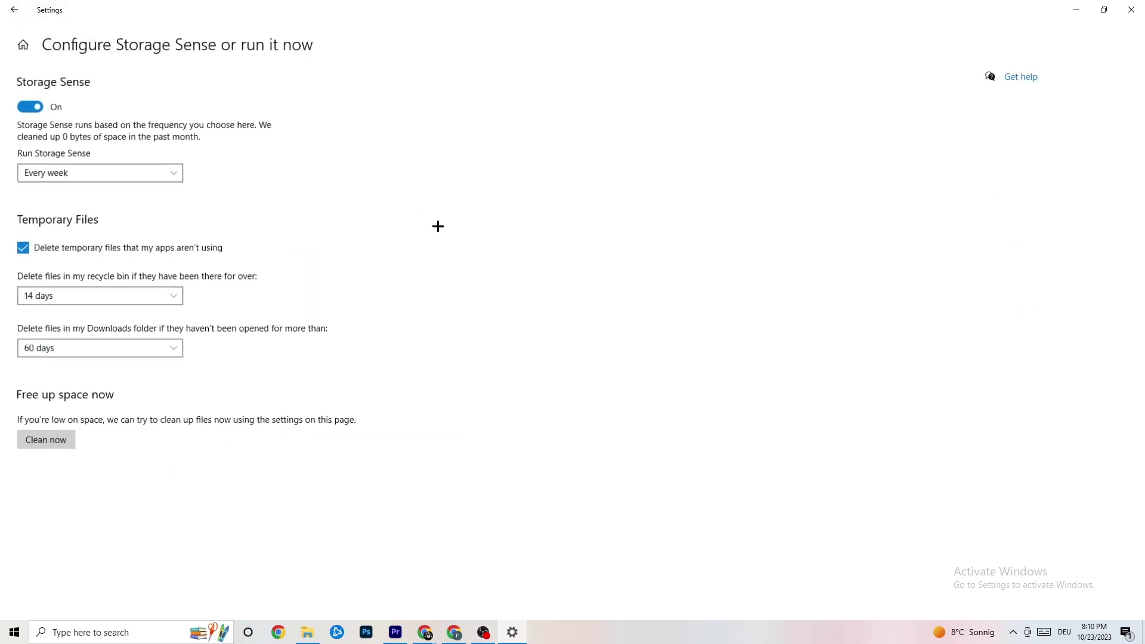
pyautogui.click(158, 174)
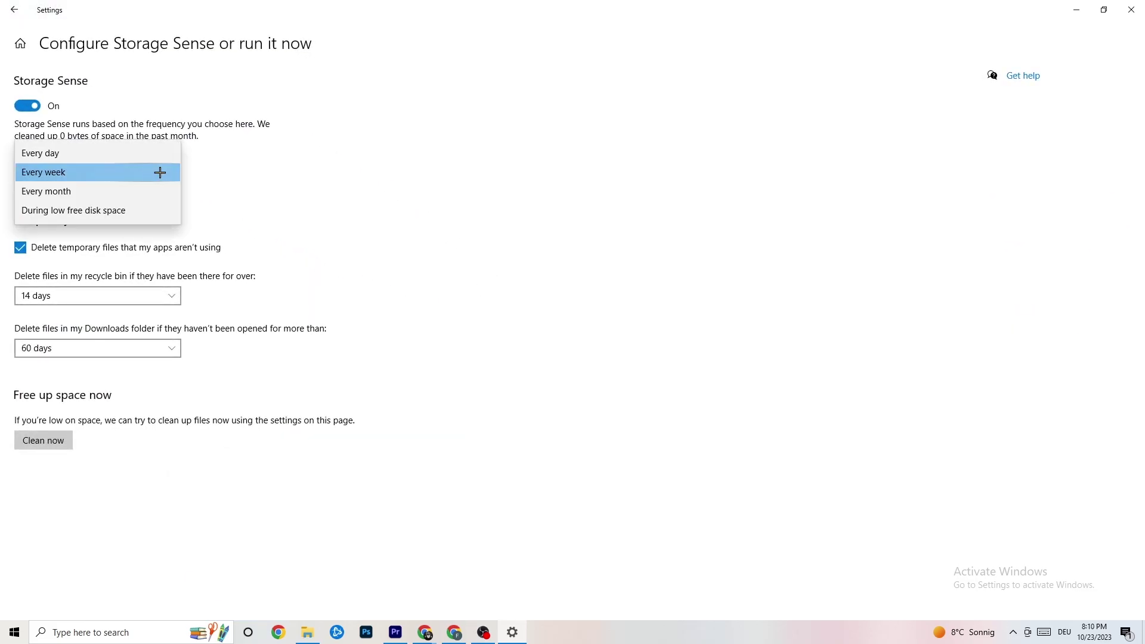
pyautogui.click(356, 170)
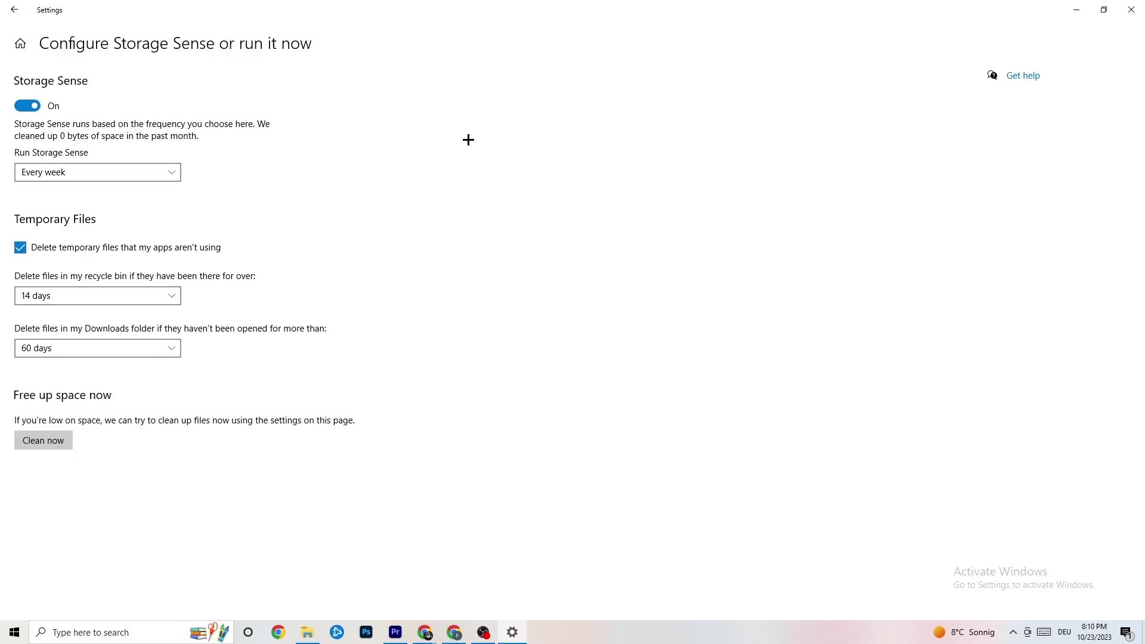
pyautogui.click(18, 13)
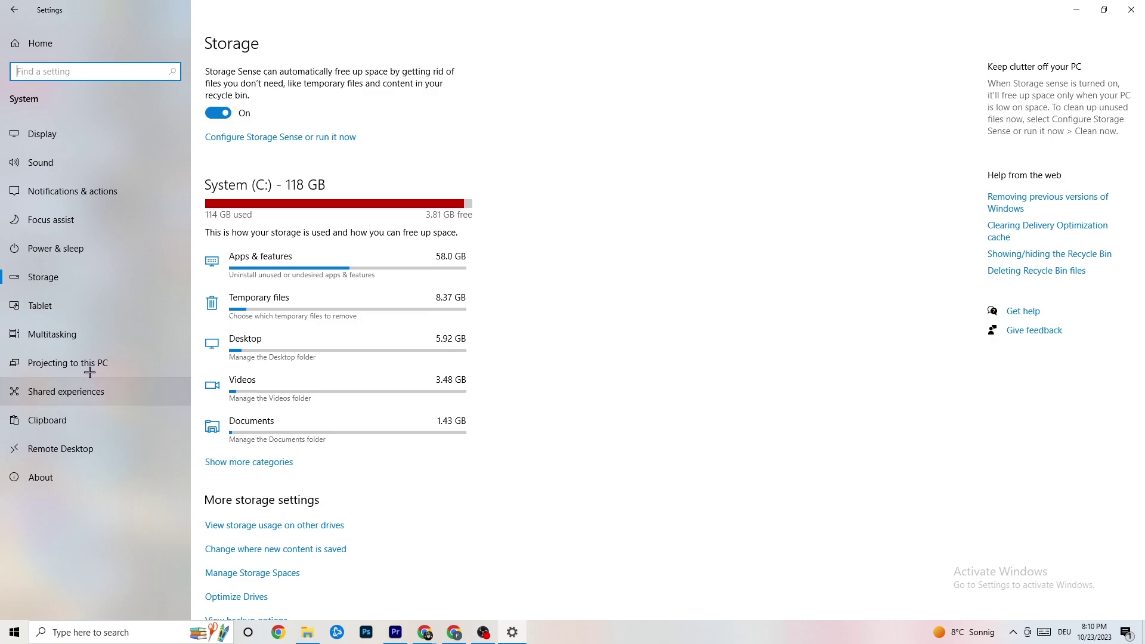
# Step: Look through the Apps & features and Default apps settings, and return to the Settings home page
pyautogui.click(2, 4)
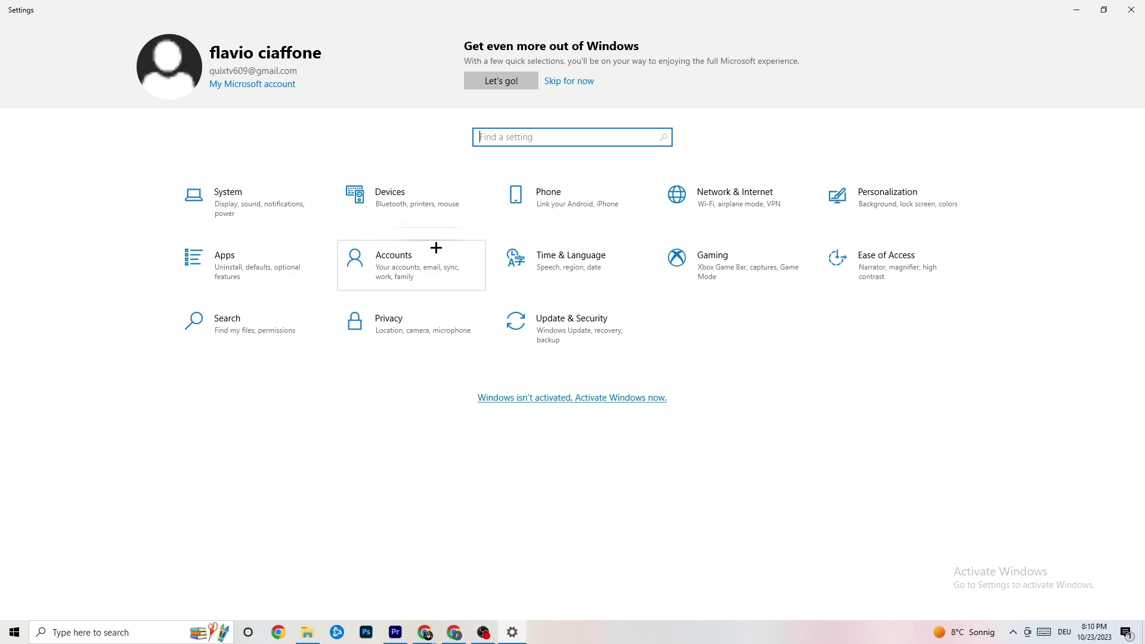
pyautogui.click(254, 263)
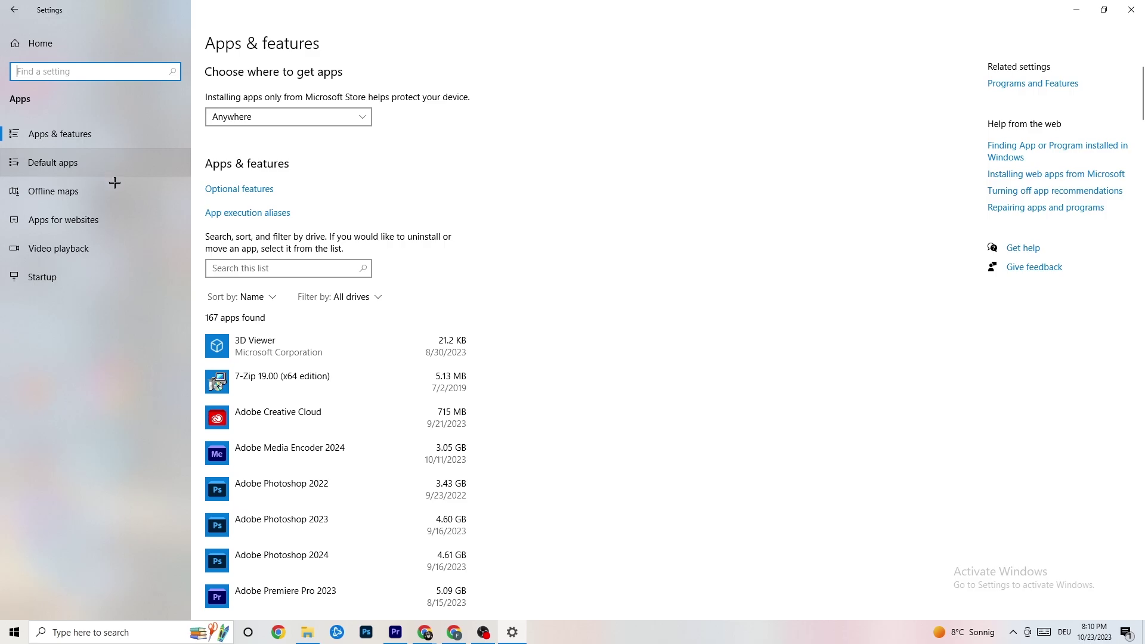
pyautogui.click(90, 166)
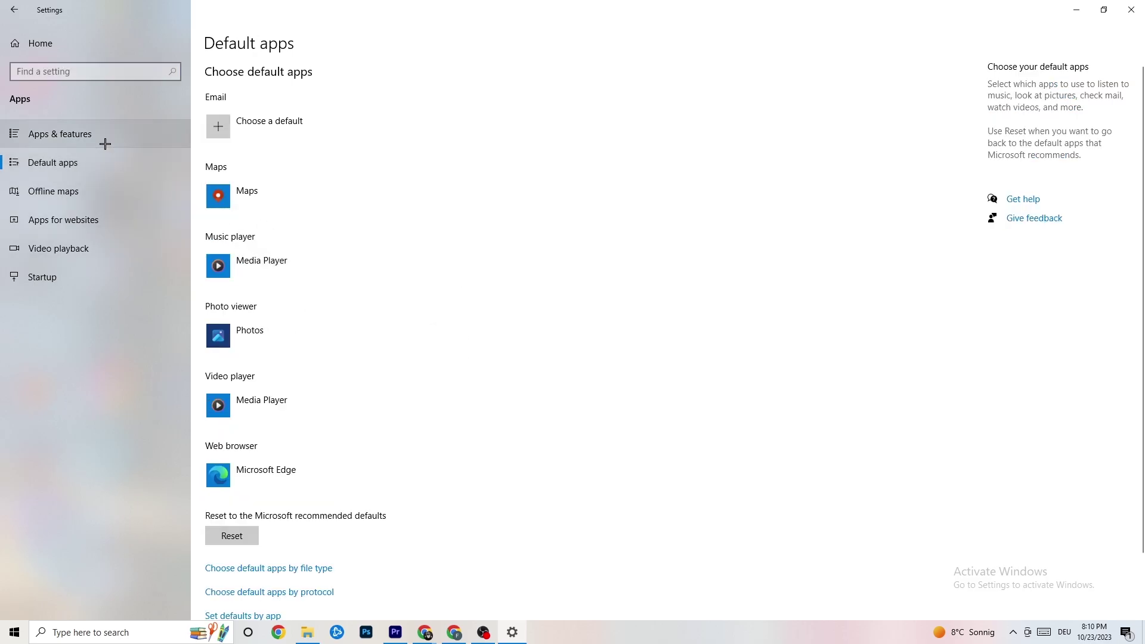
pyautogui.click(89, 135)
pyautogui.press('super+i')
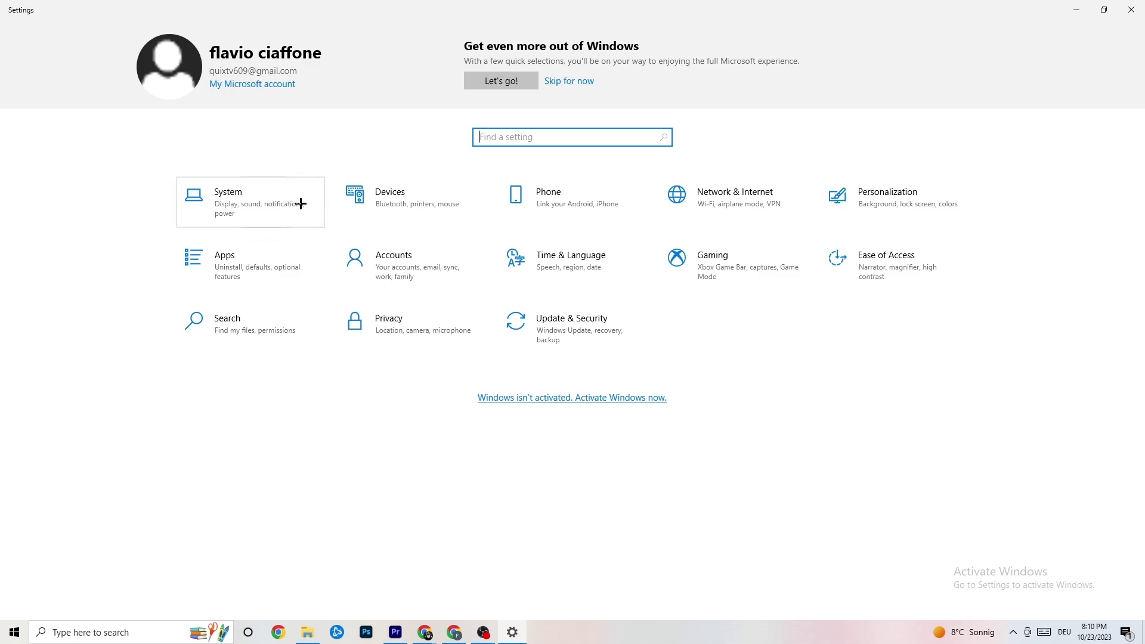
# Step: Check the gaming settings for Xbox Game Bar, Captures and Game Mode
pyautogui.click(732, 283)
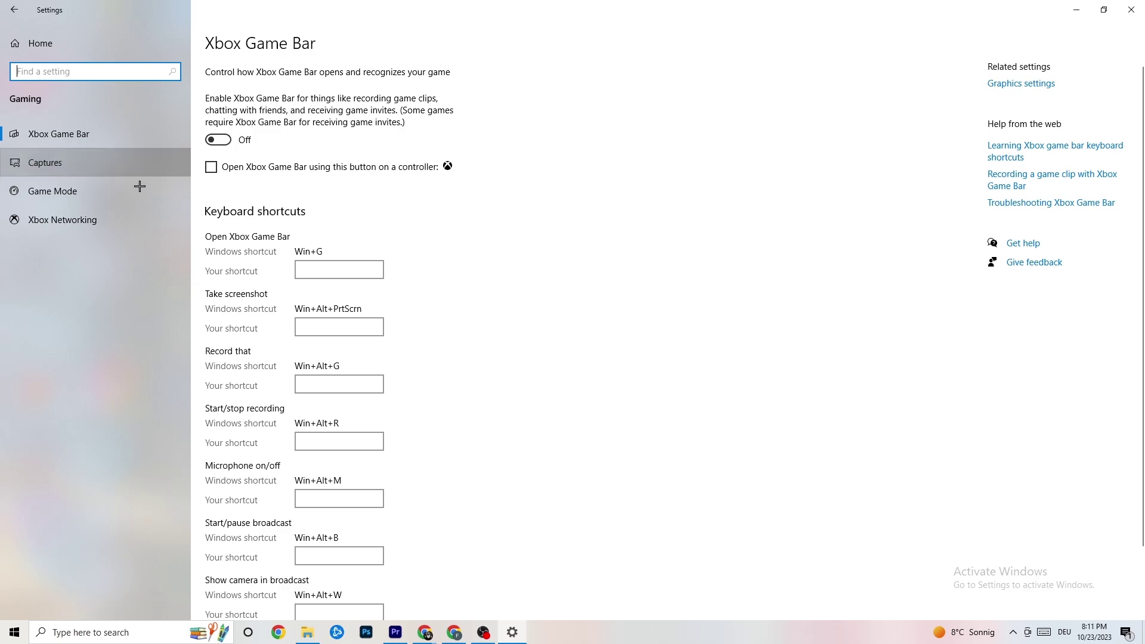
pyautogui.click(111, 162)
pyautogui.scroll(-2, 397, 255)
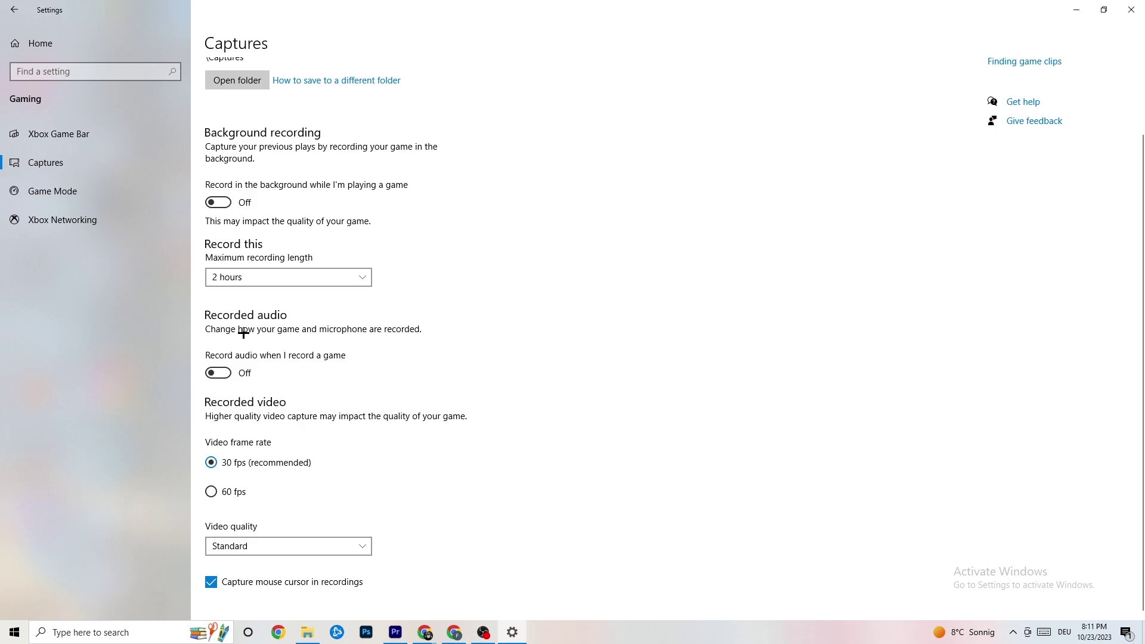
pyautogui.click(77, 188)
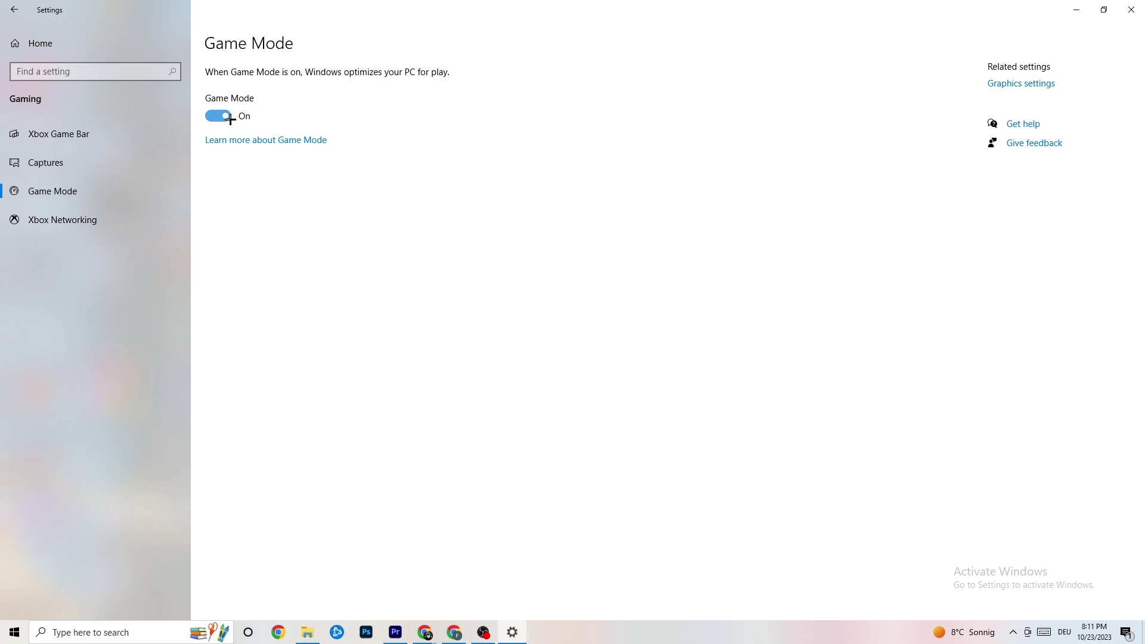
# Step: Return to the Settings home page and open the Update & Security settings
pyautogui.click(15, 10)
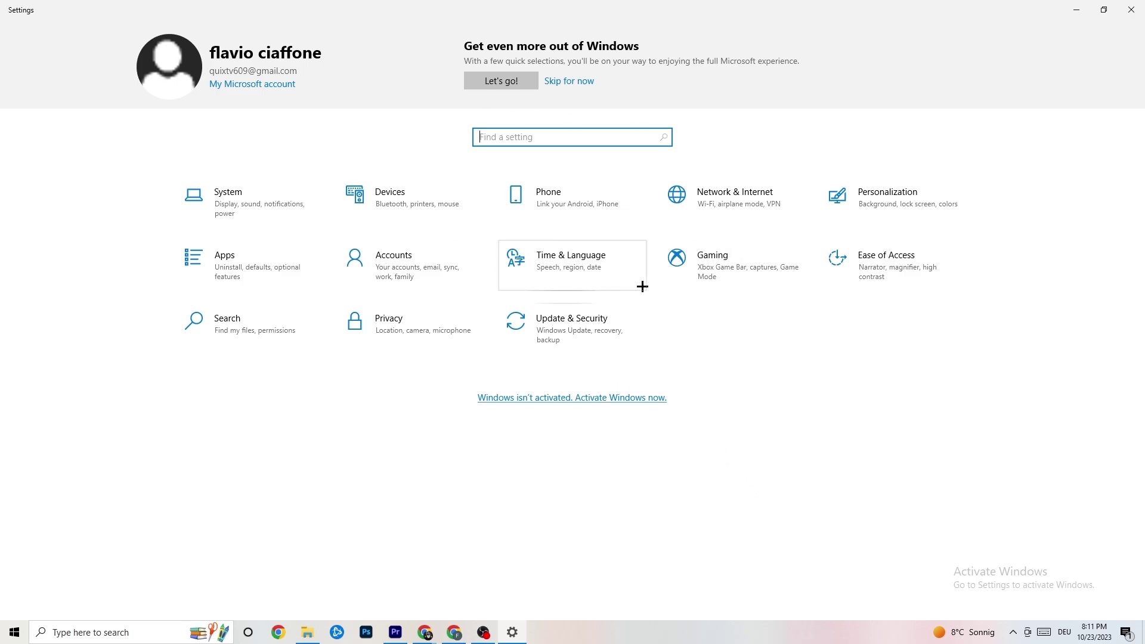
pyautogui.click(581, 323)
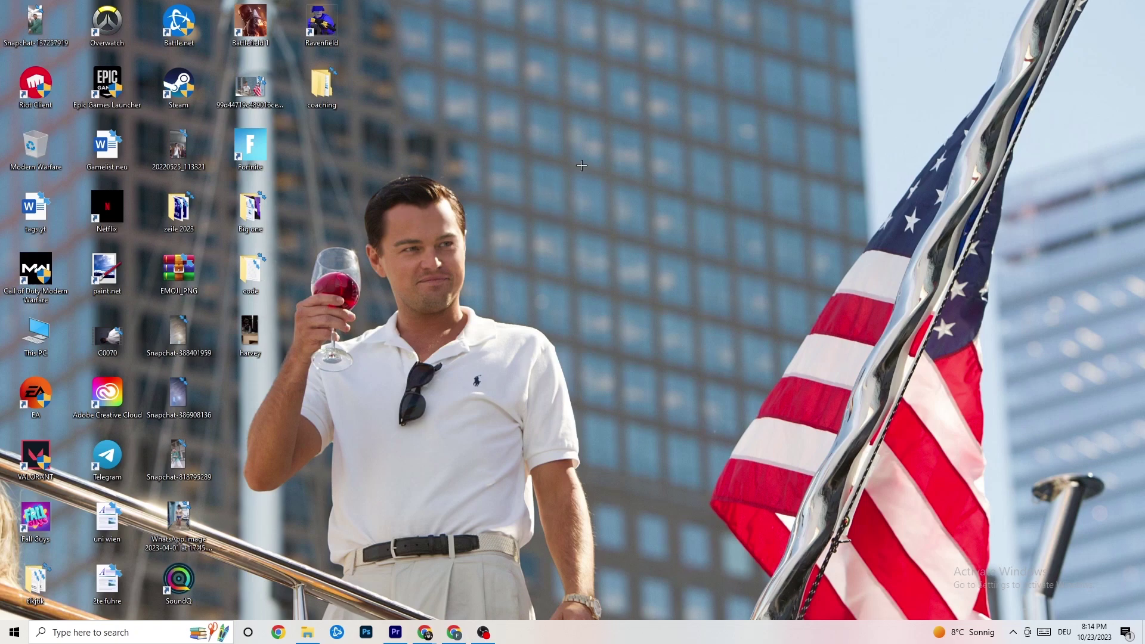
# Step: Launch NVIDIA Control Panel from the desktop and examine the image settings with preview under 3D Settings
pyautogui.rightClick(513, 155)
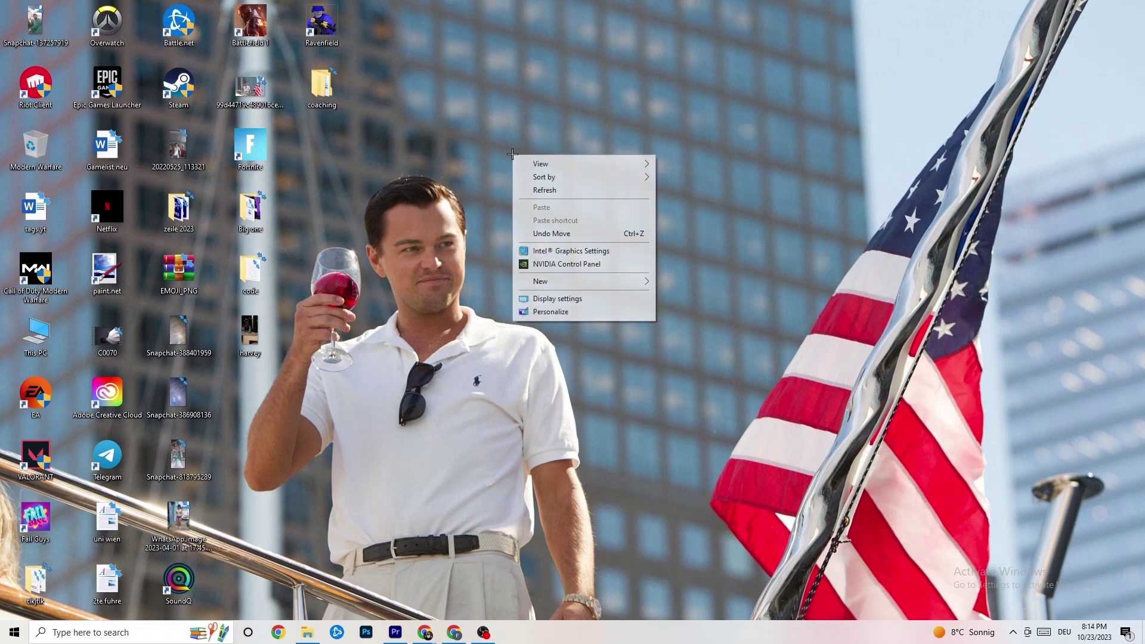
pyautogui.click(554, 265)
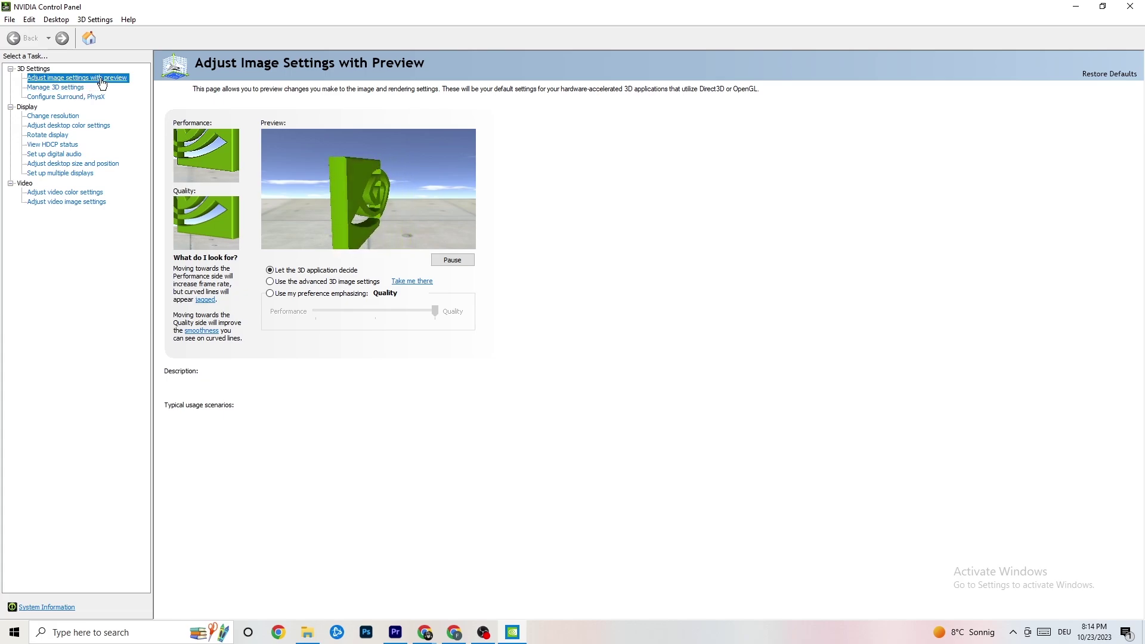
pyautogui.moveTo(301, 276)
pyautogui.moveTo(312, 312)
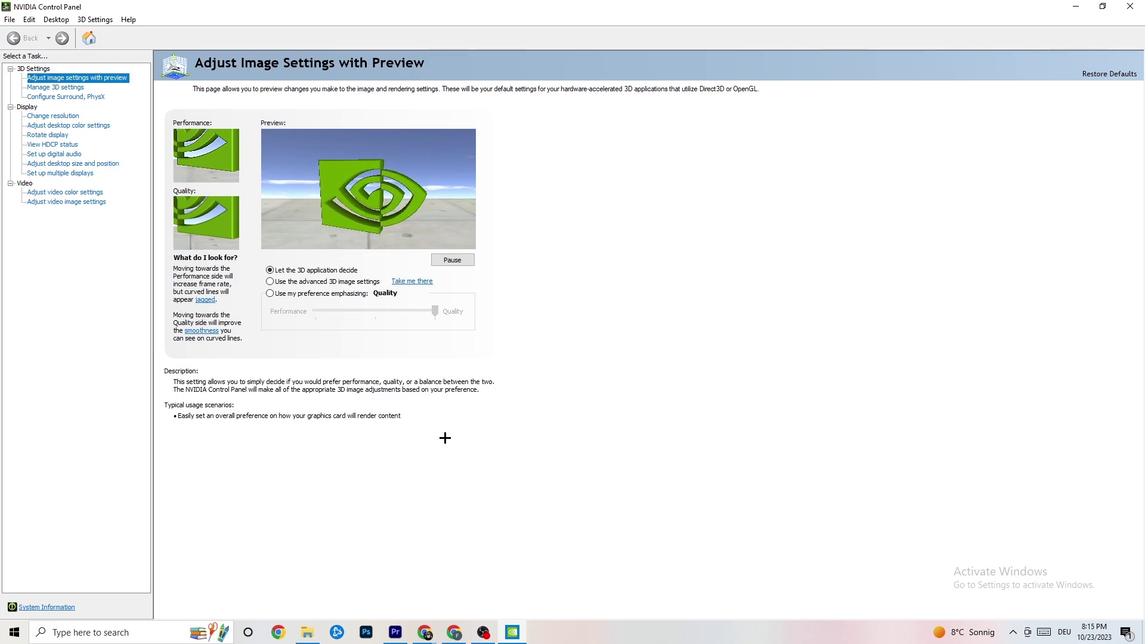
# Step: Review the display's resolution and refresh rate settings in NVIDIA Control Panel, and close it
pyautogui.click(48, 116)
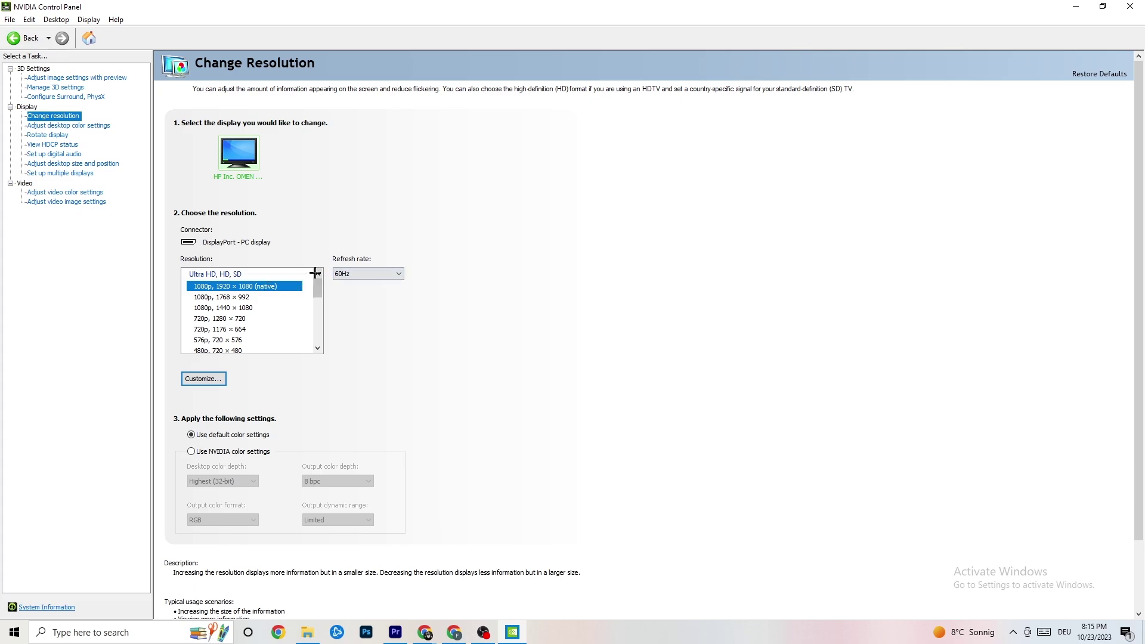
pyautogui.scroll(-1, 317, 289)
pyautogui.scroll(1, 317, 289)
pyautogui.hotkey('alt', 'F4')
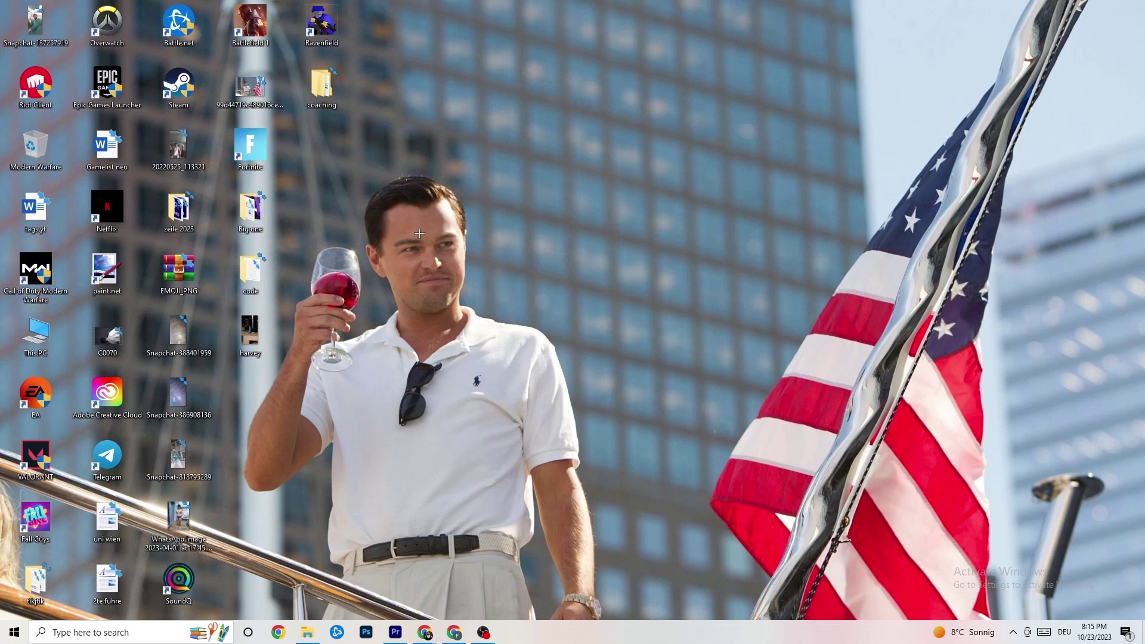
# Step: Show the power options for restarting or shutting down the PC and dismiss them
pyautogui.click(14, 632)
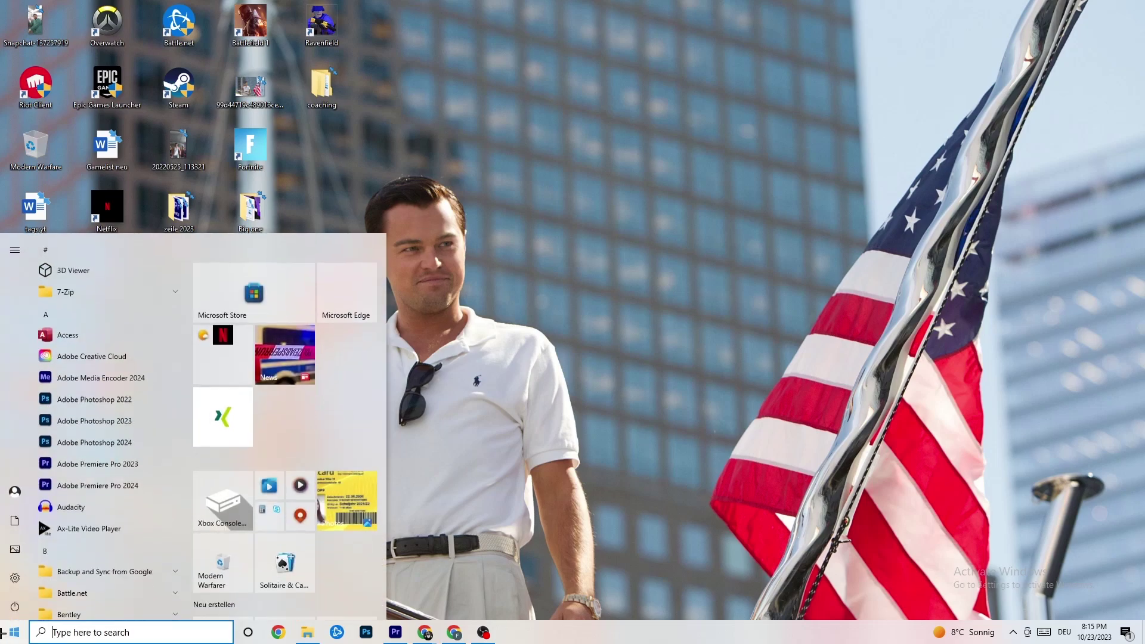
pyautogui.click(17, 606)
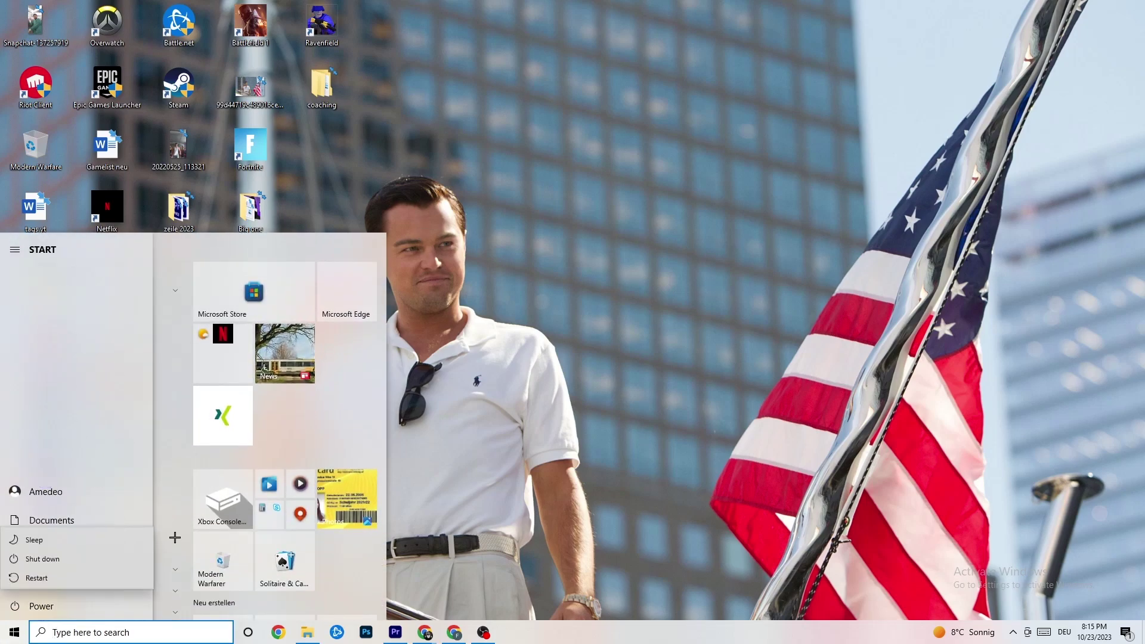
pyautogui.press('Escape')
pyautogui.press('Escape')
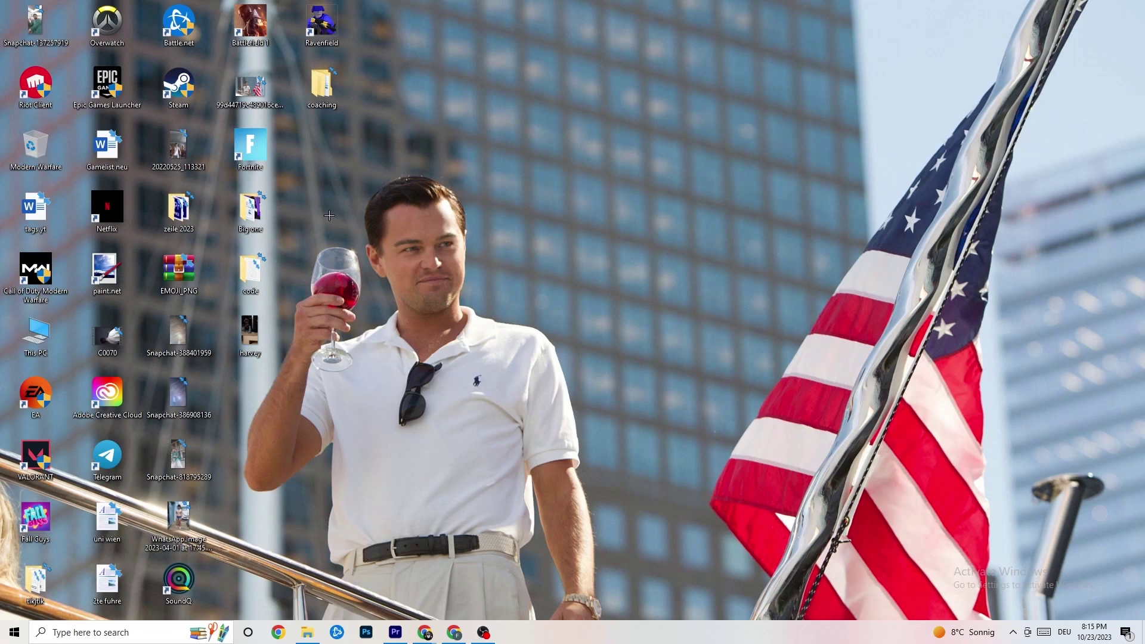